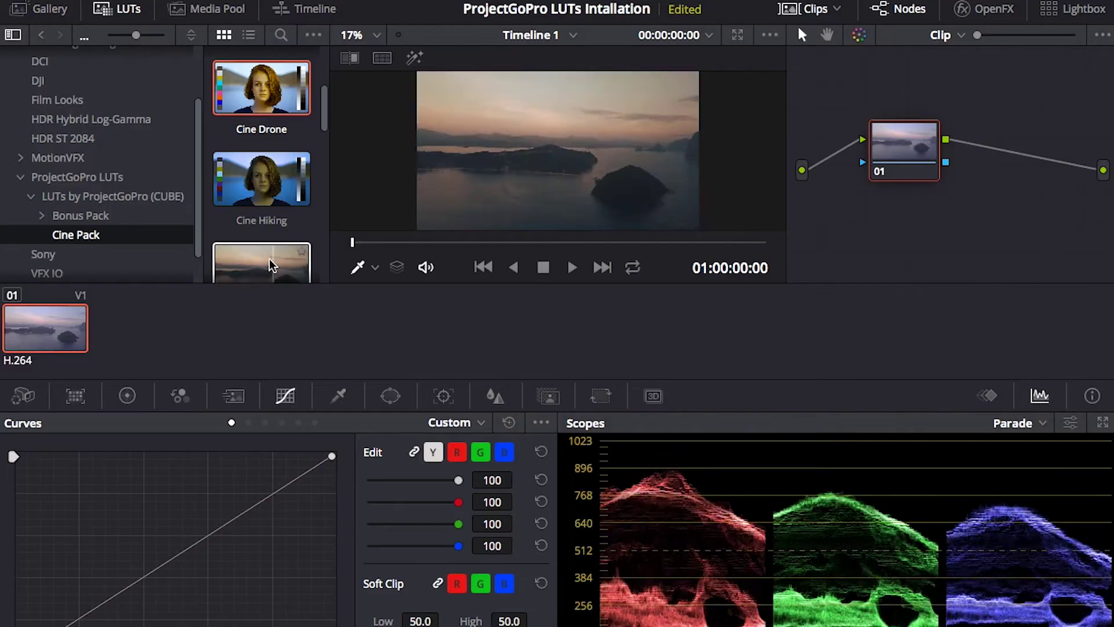
# Step: Scroll down in the Resolve window while Timeline 1 is still empty
pyautogui.scroll(-2, 272, 264)
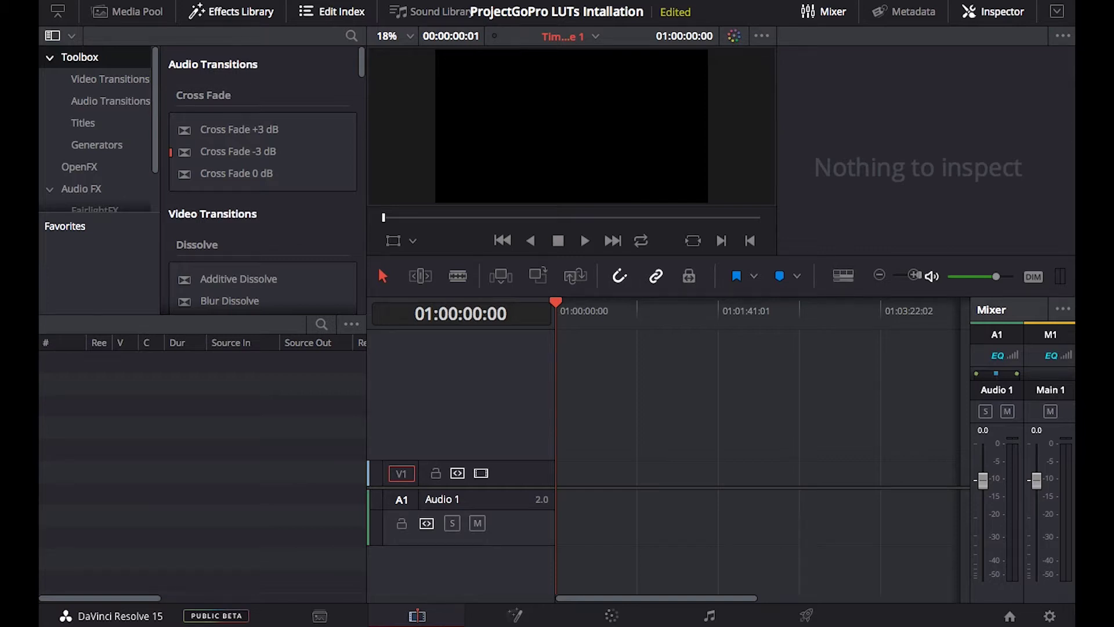
# Step: Drag the aerial island clip from the Media Pool to the start of track V1
pyautogui.moveTo(46, 156); pyautogui.dragTo(565, 481)
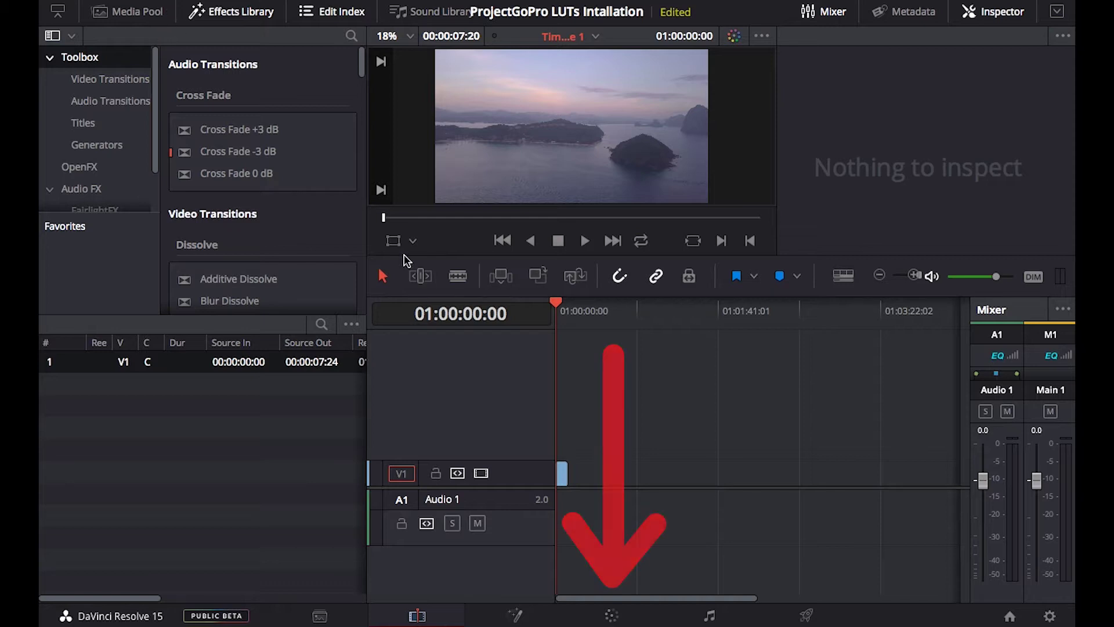
# Step: Switch to the Color page and expand the LUTs folder tree in the LUT browser
pyautogui.click(610, 617)
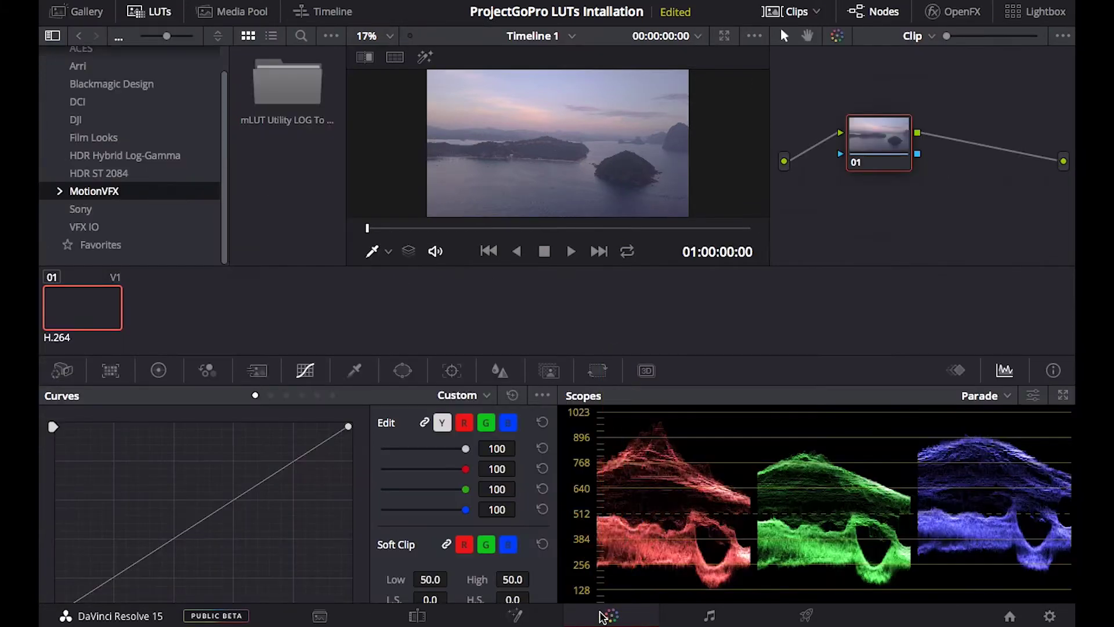
pyautogui.scroll(2, 186, 102)
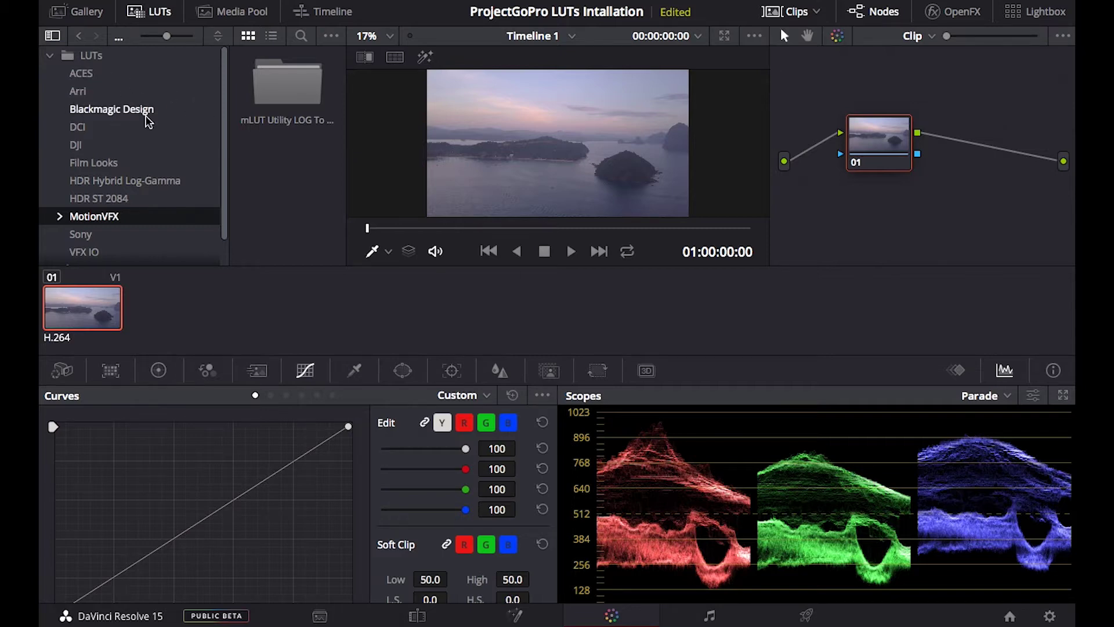
pyautogui.click(50, 56)
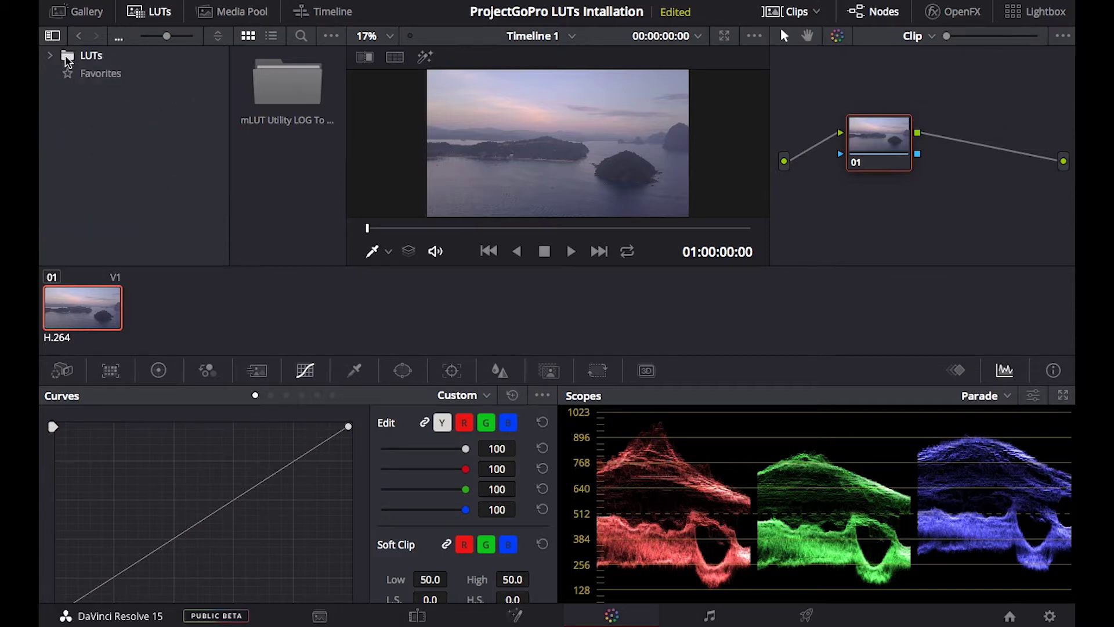
pyautogui.click(152, 17)
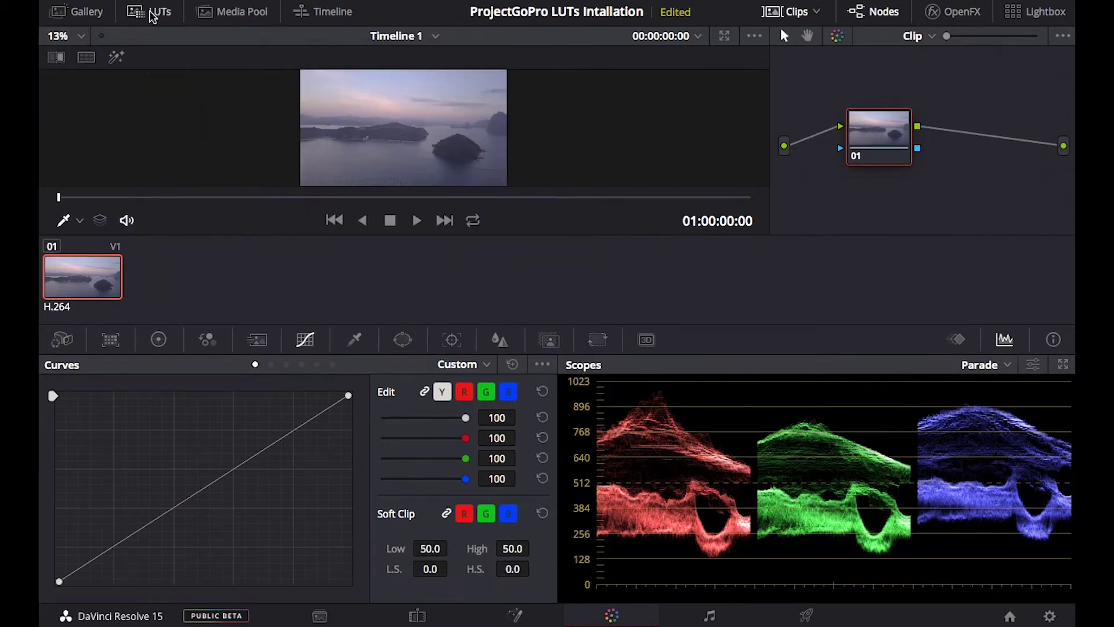
pyautogui.click(149, 15)
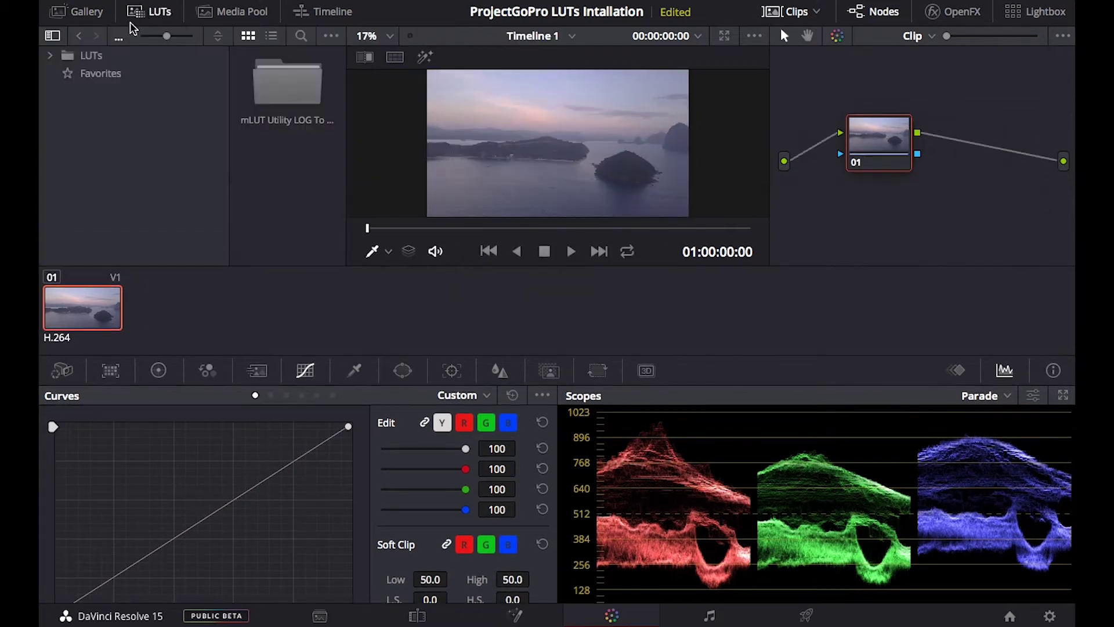
pyautogui.click(51, 56)
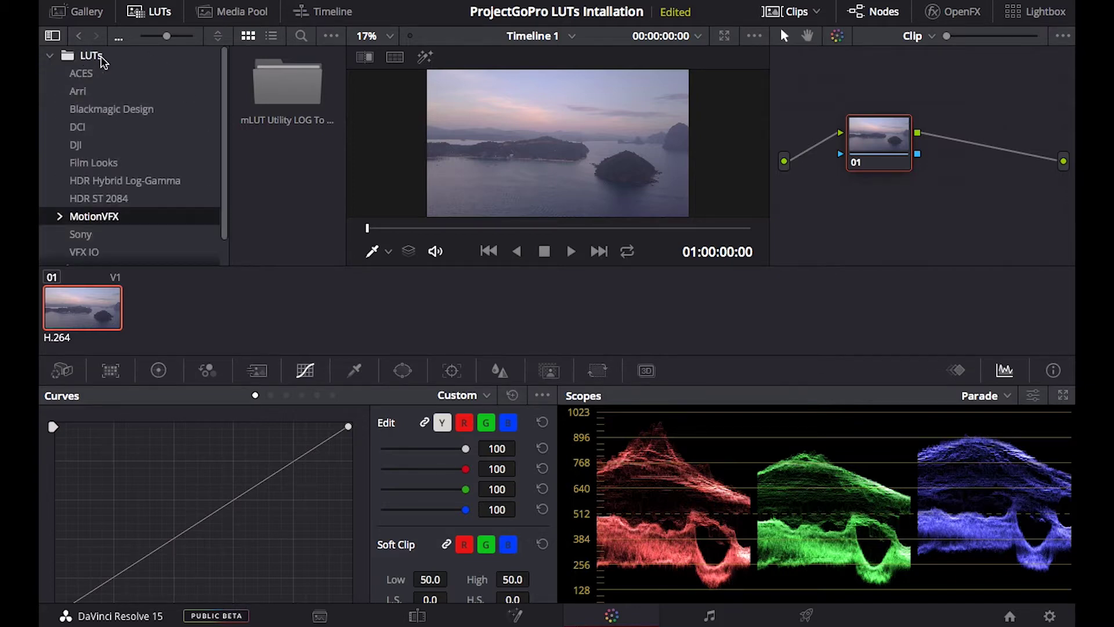
pyautogui.scroll(-1, 124, 125)
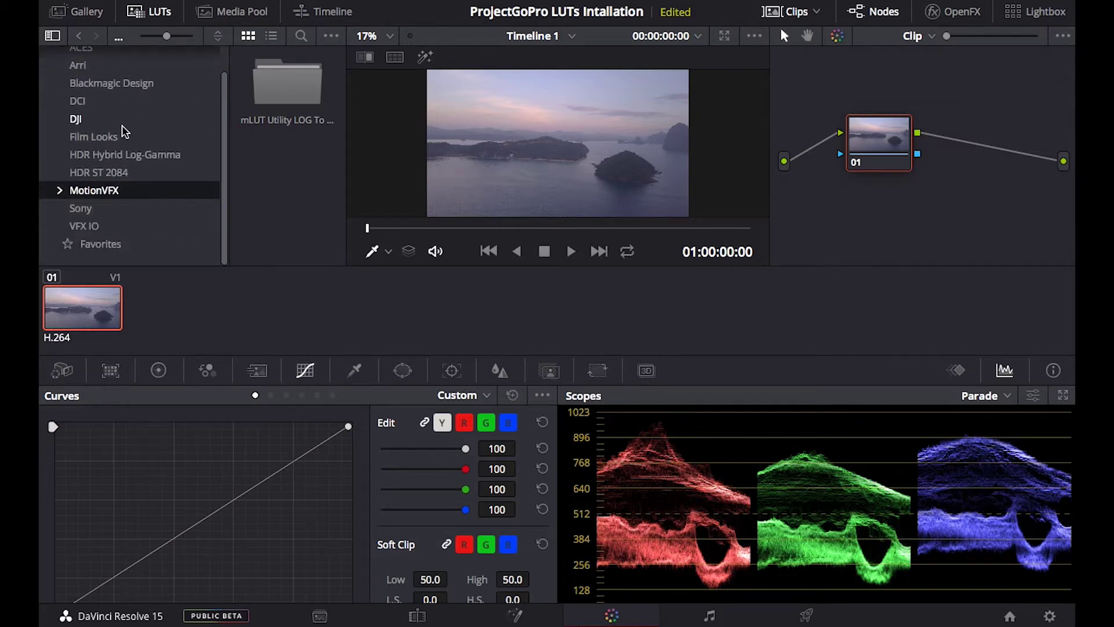
pyautogui.scroll(1, 124, 134)
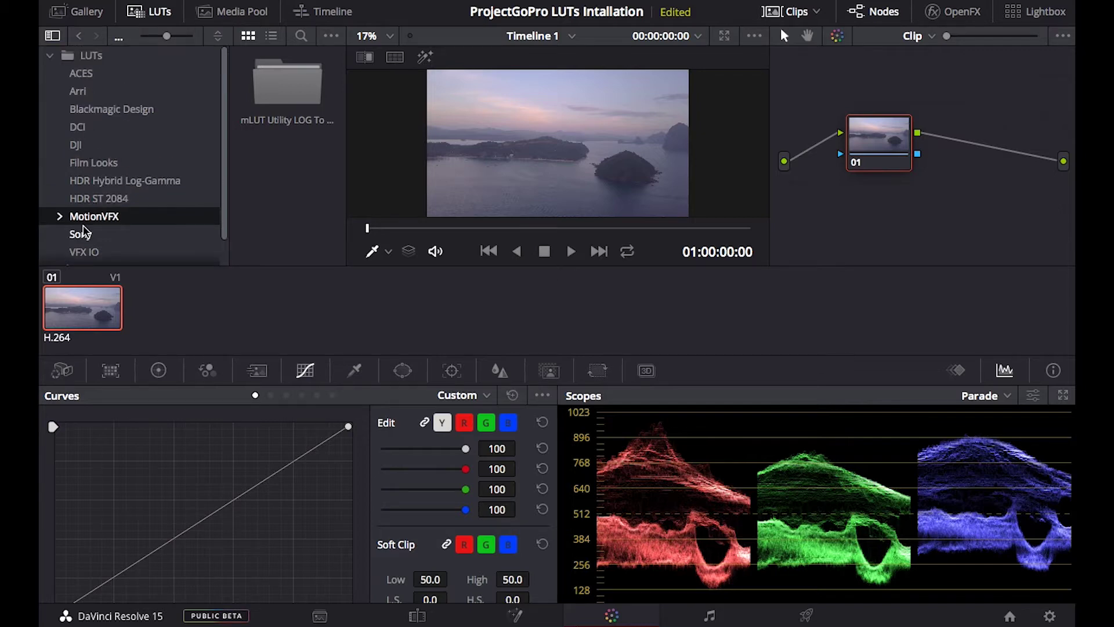
pyautogui.scroll(-1, 83, 232)
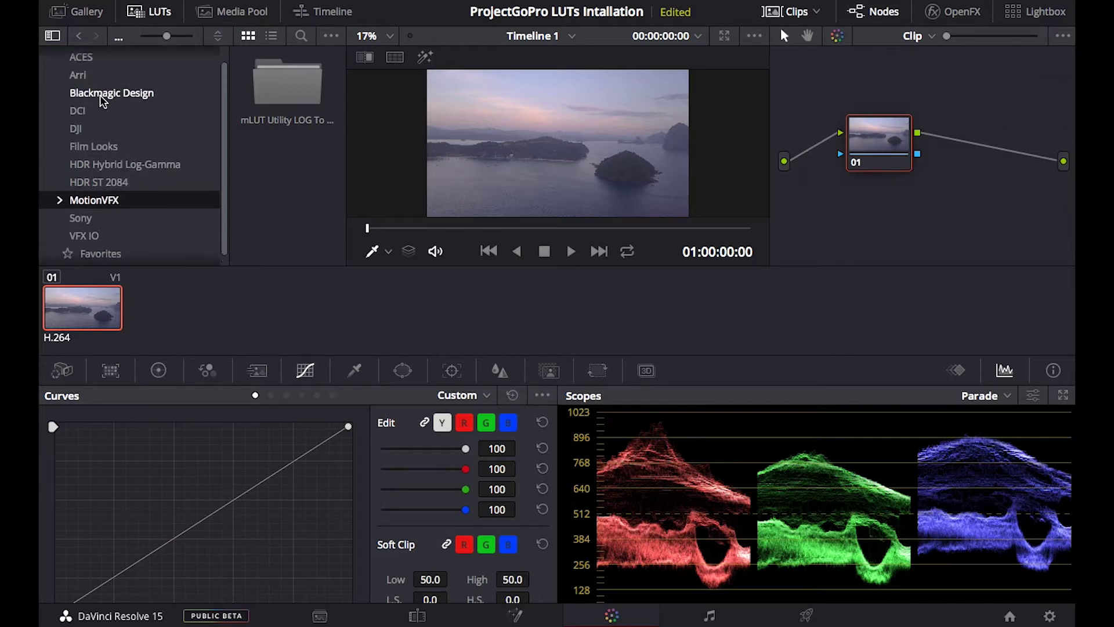
pyautogui.scroll(1, 99, 150)
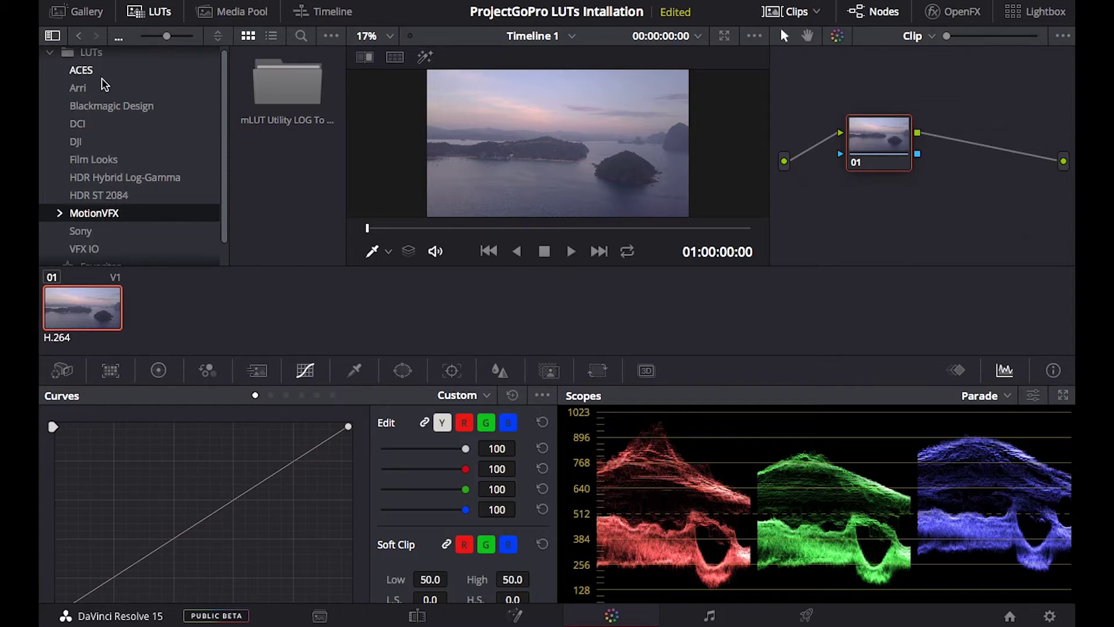
# Step: Reveal the MotionVFX LUT folder in Finder and reposition that Finder window
pyautogui.click(87, 194)
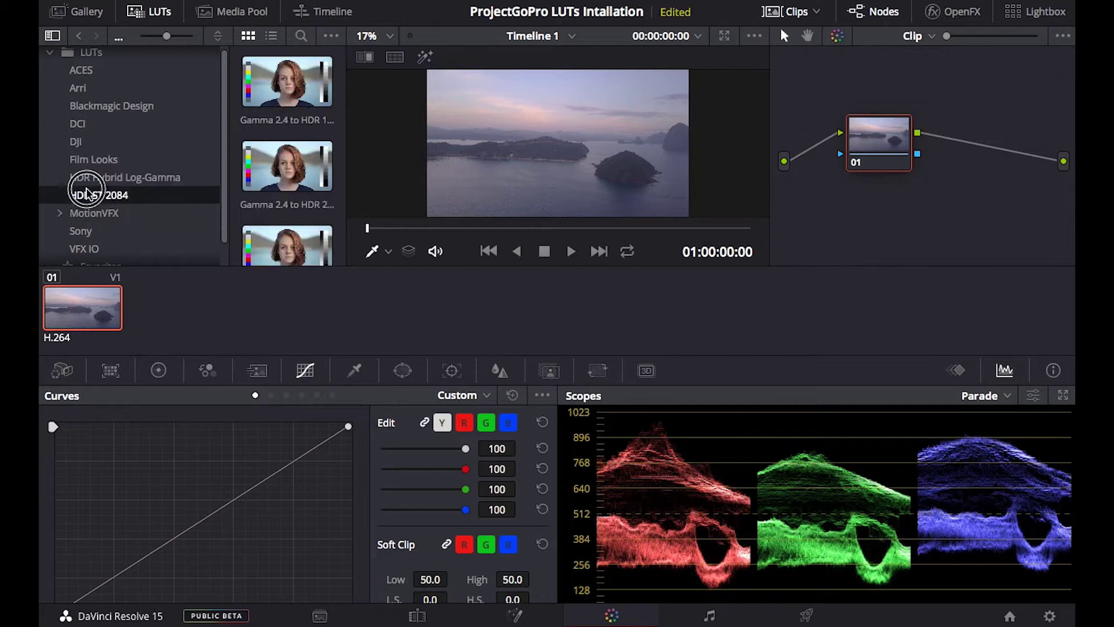
pyautogui.click(90, 215)
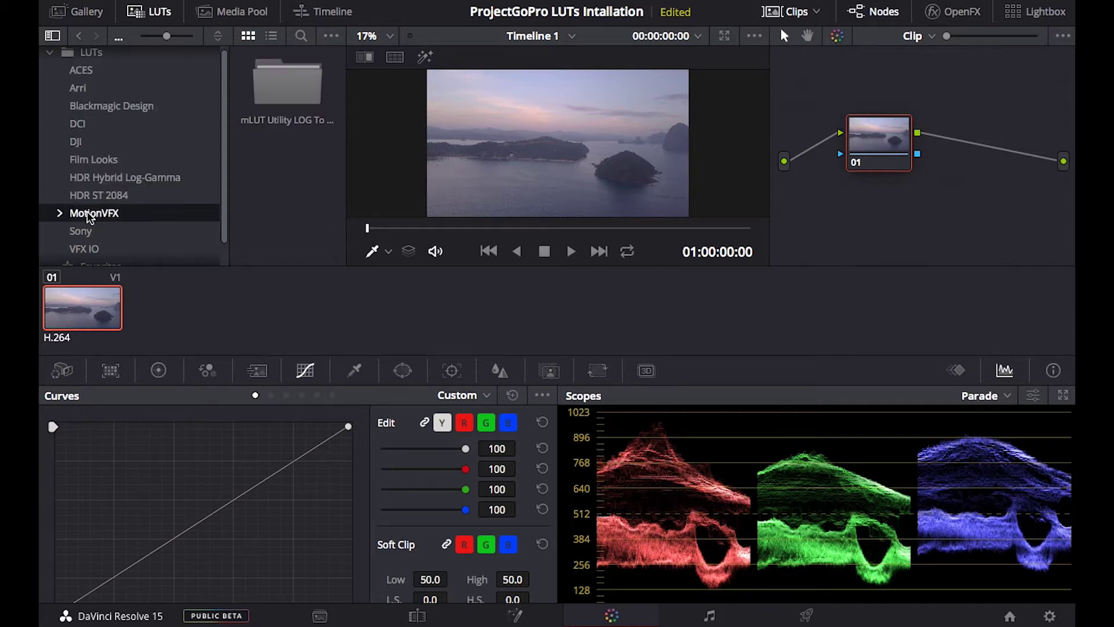
pyautogui.rightClick(89, 217)
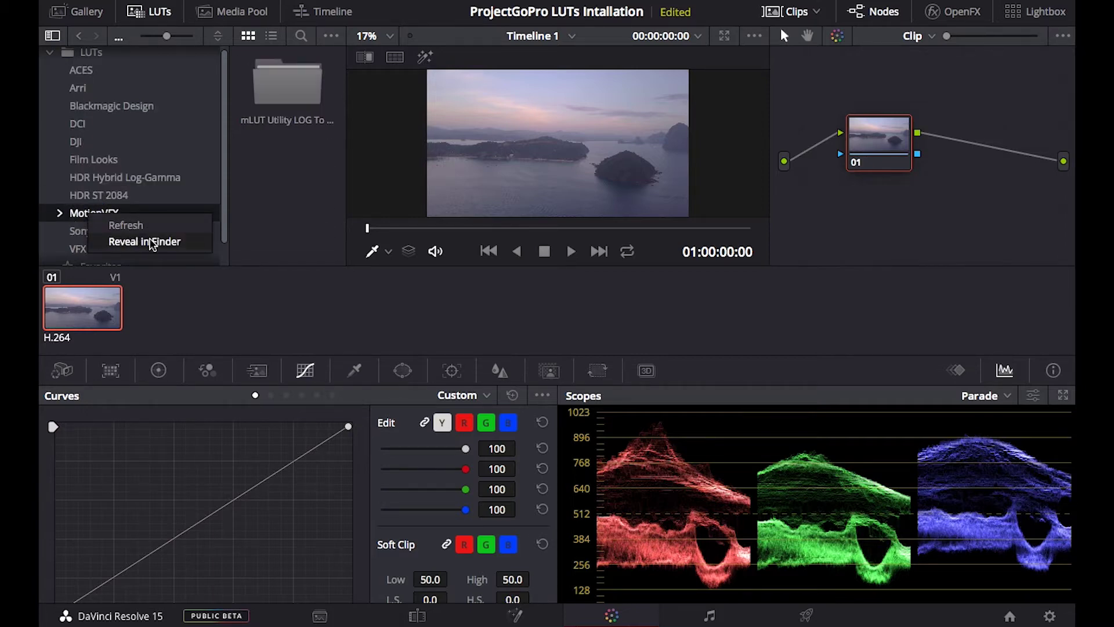
pyautogui.click(168, 243)
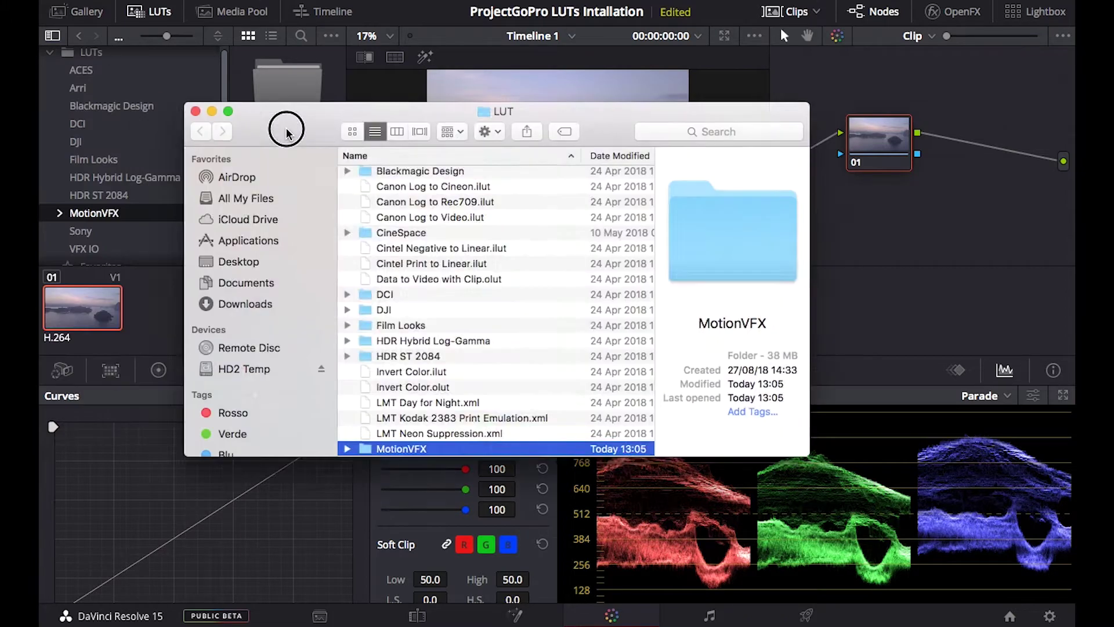
pyautogui.moveTo(286, 124); pyautogui.dragTo(419, 162)
# Step: Open a second Finder window on Downloads, placed beside the LUT folder window
pyautogui.scroll(-5, 580, 299)
pyautogui.scroll(5, 580, 299)
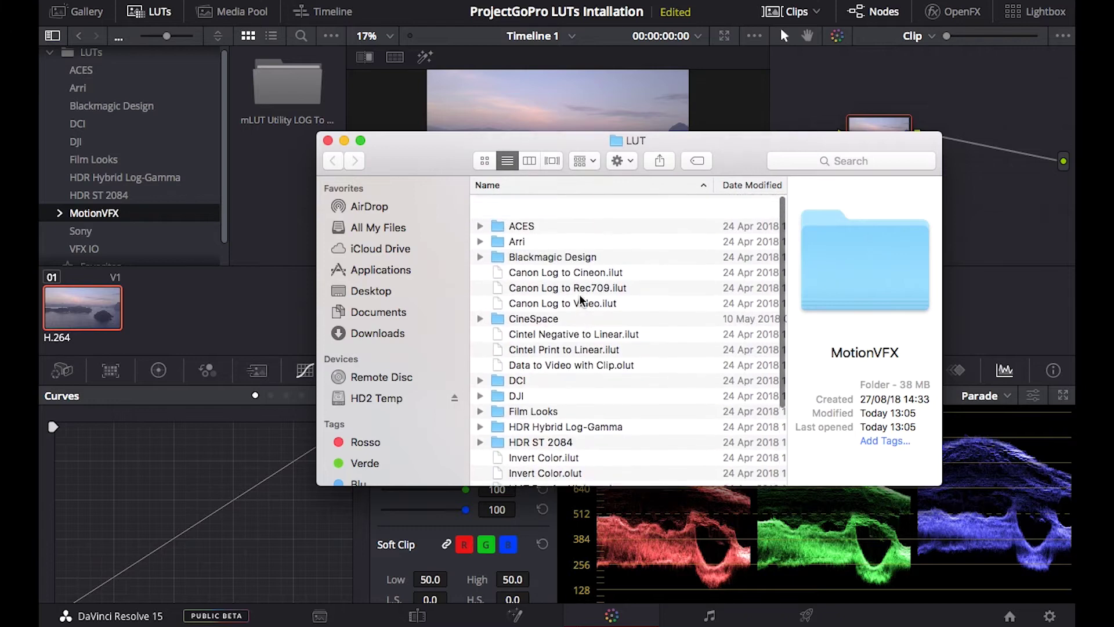
pyautogui.scroll(-5, 581, 299)
pyautogui.scroll(5, 581, 299)
pyautogui.scroll(-4, 576, 415)
pyautogui.scroll(2, 576, 416)
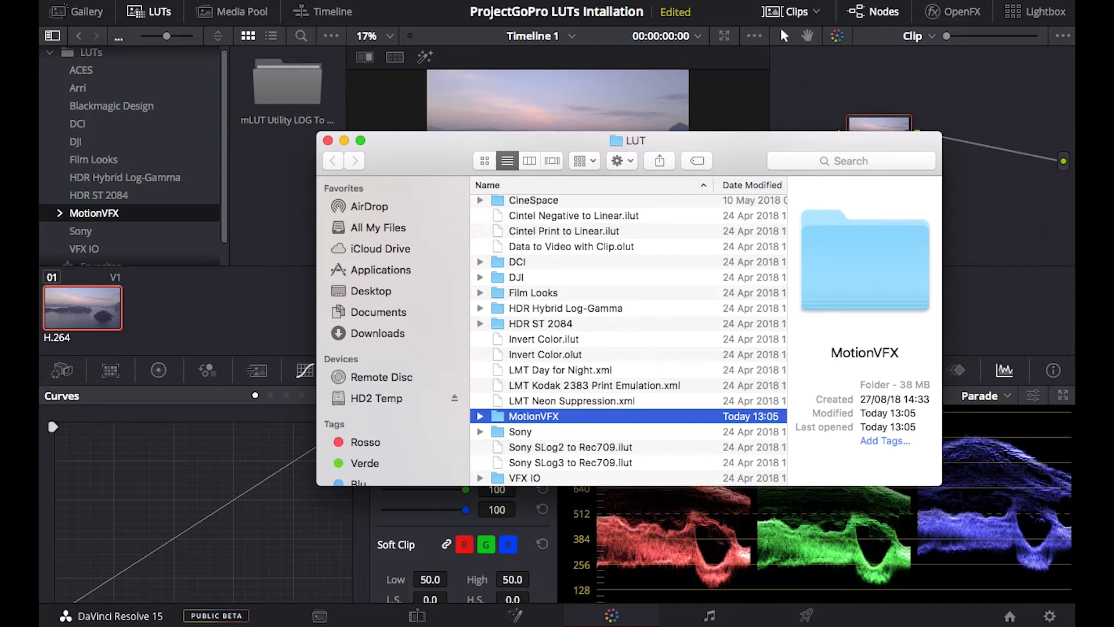
pyautogui.press('super+n')
pyautogui.moveTo(87, 124); pyautogui.dragTo(392, 233)
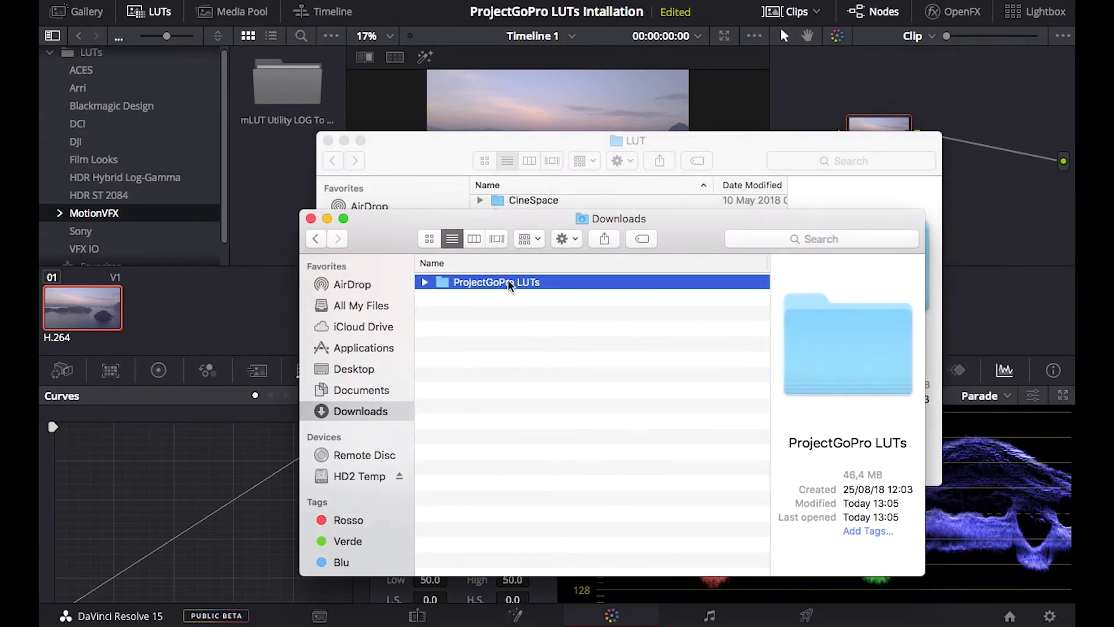
pyautogui.moveTo(404, 223); pyautogui.dragTo(423, 243)
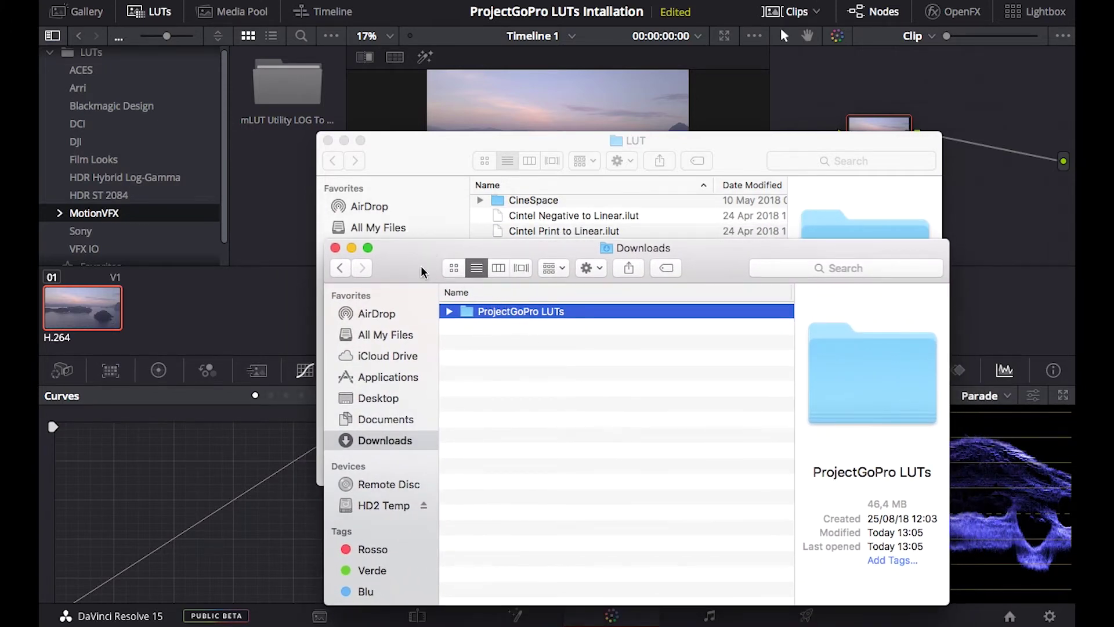
pyautogui.moveTo(423, 271); pyautogui.dragTo(488, 462)
# Step: Copy the ProjectGoPro LUTs folder from Downloads and paste it into the LUT folder
pyautogui.rightClick(533, 525)
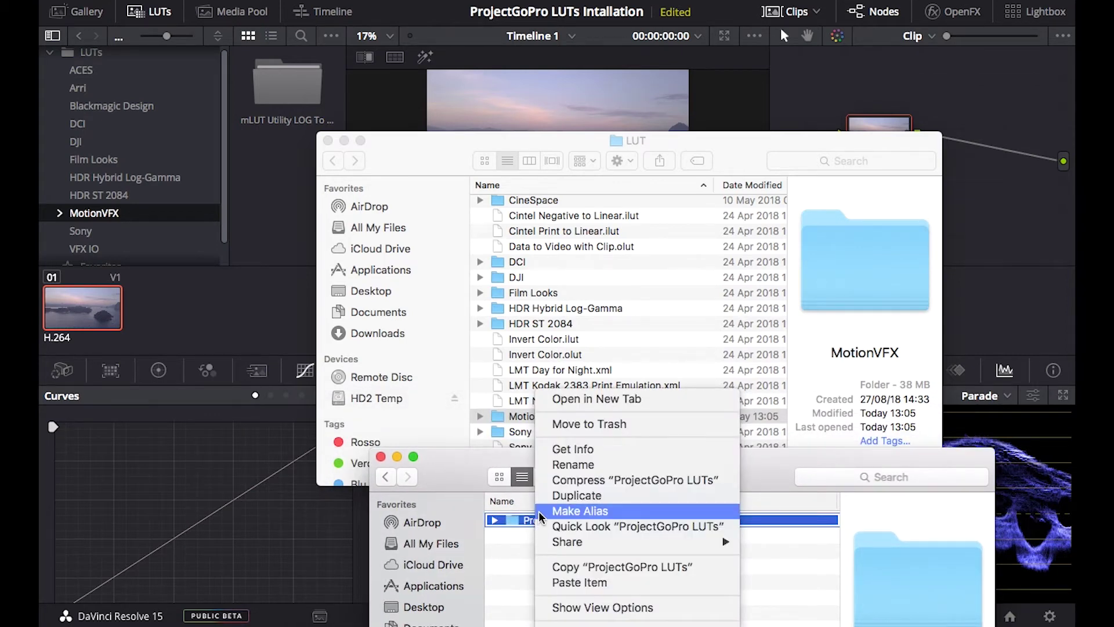
pyautogui.click(615, 567)
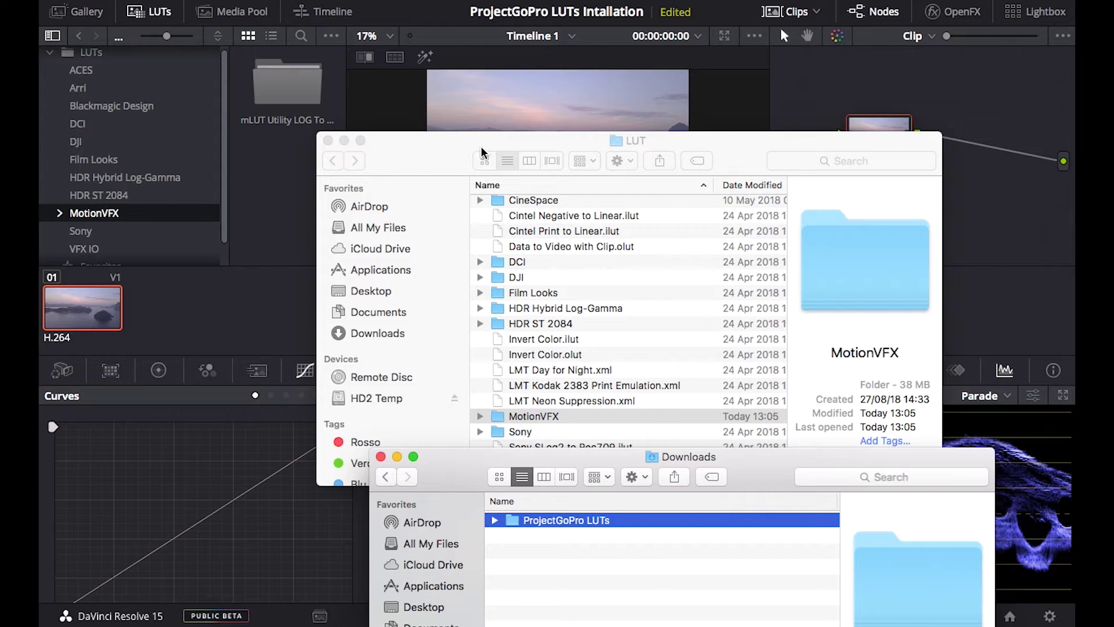
pyautogui.click(436, 169)
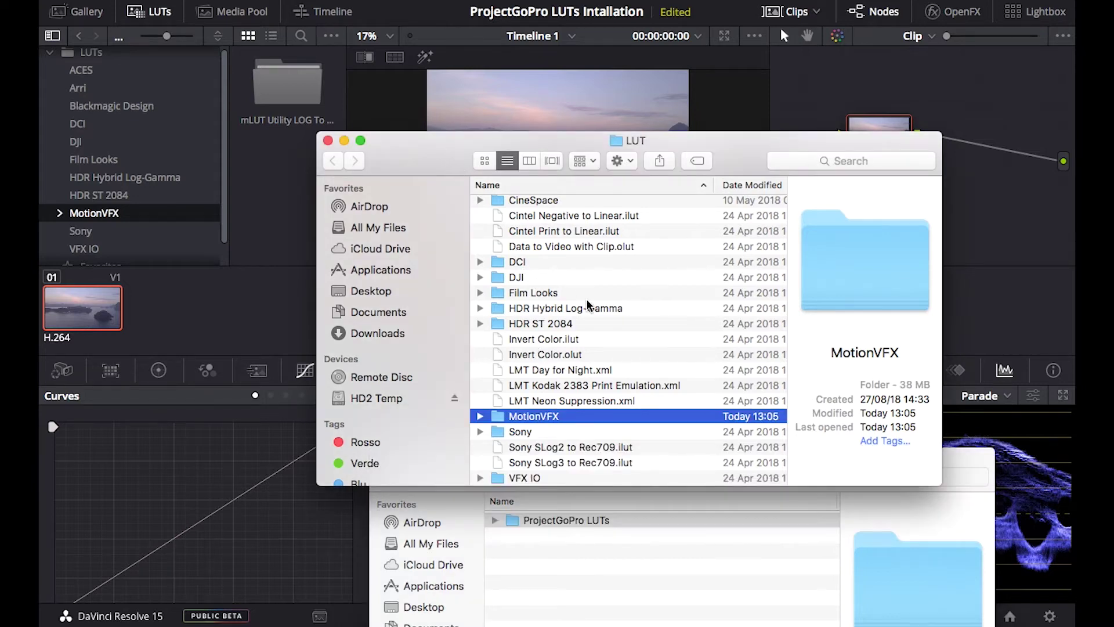
pyautogui.rightClick(589, 313)
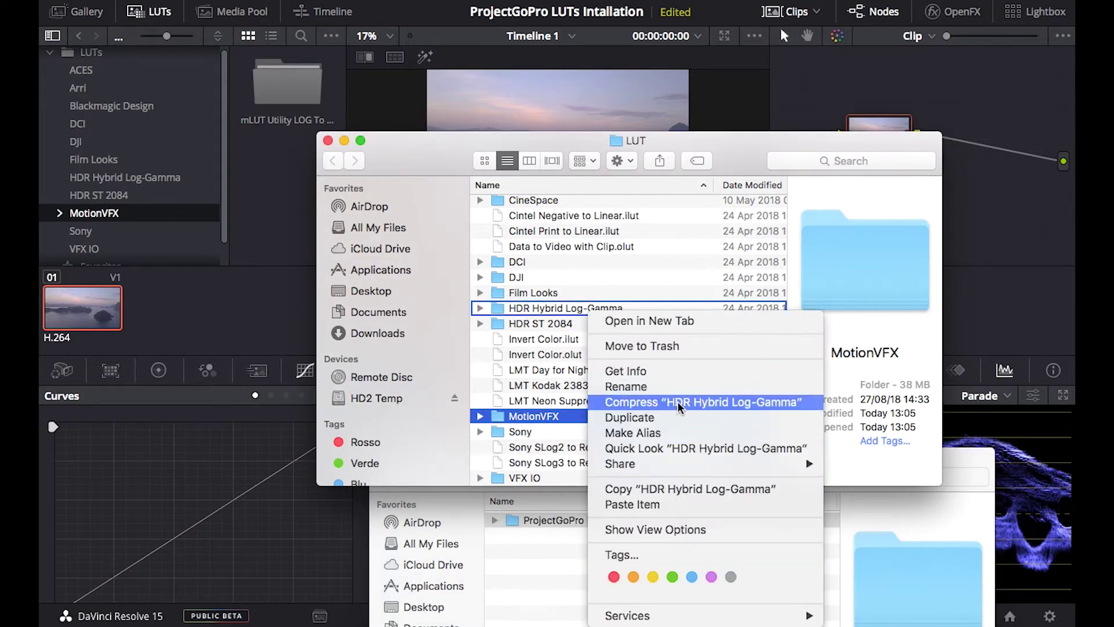
pyautogui.click(427, 174)
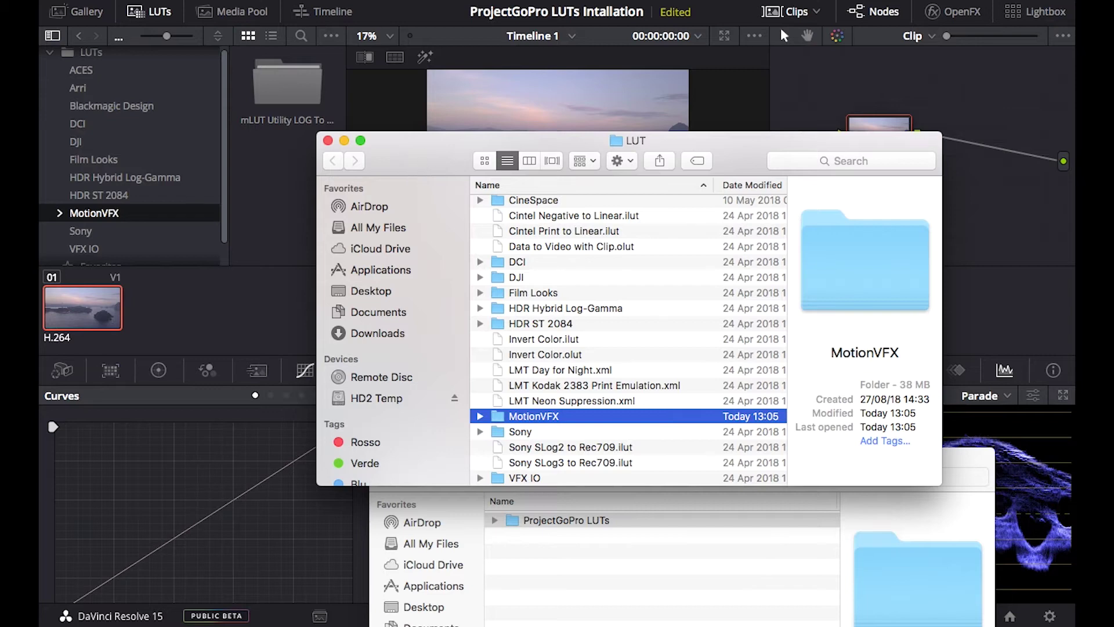
pyautogui.click(177, 2)
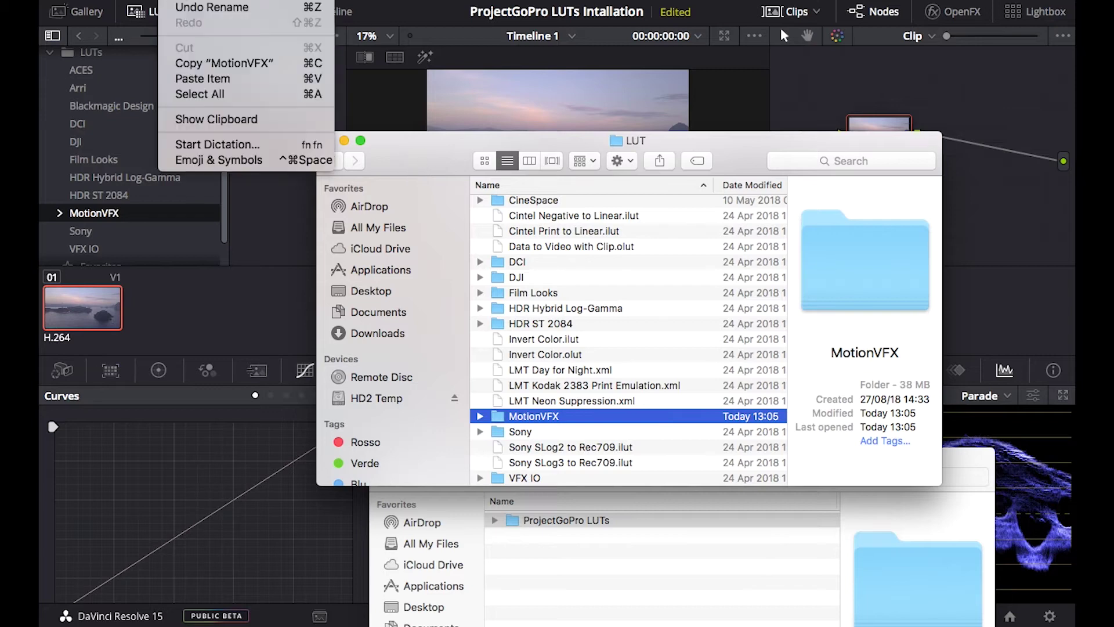
pyautogui.click(260, 79)
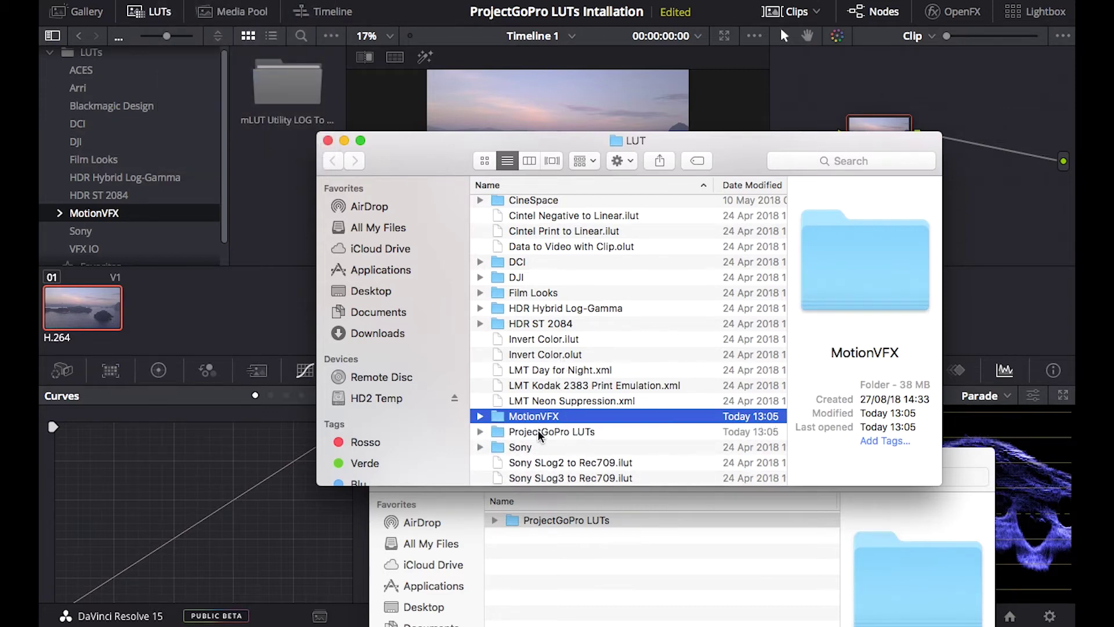
pyautogui.click(553, 434)
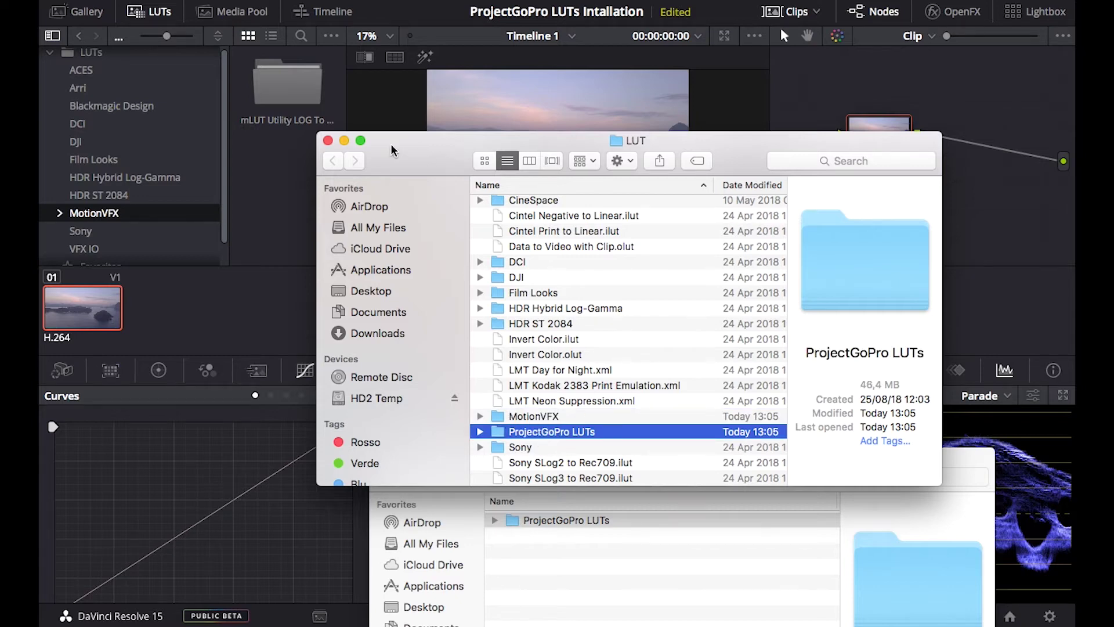
# Step: Close both Finder windows and refresh Resolve's LUT list to load the new LUTs
pyautogui.click(327, 140)
pyautogui.click(382, 457)
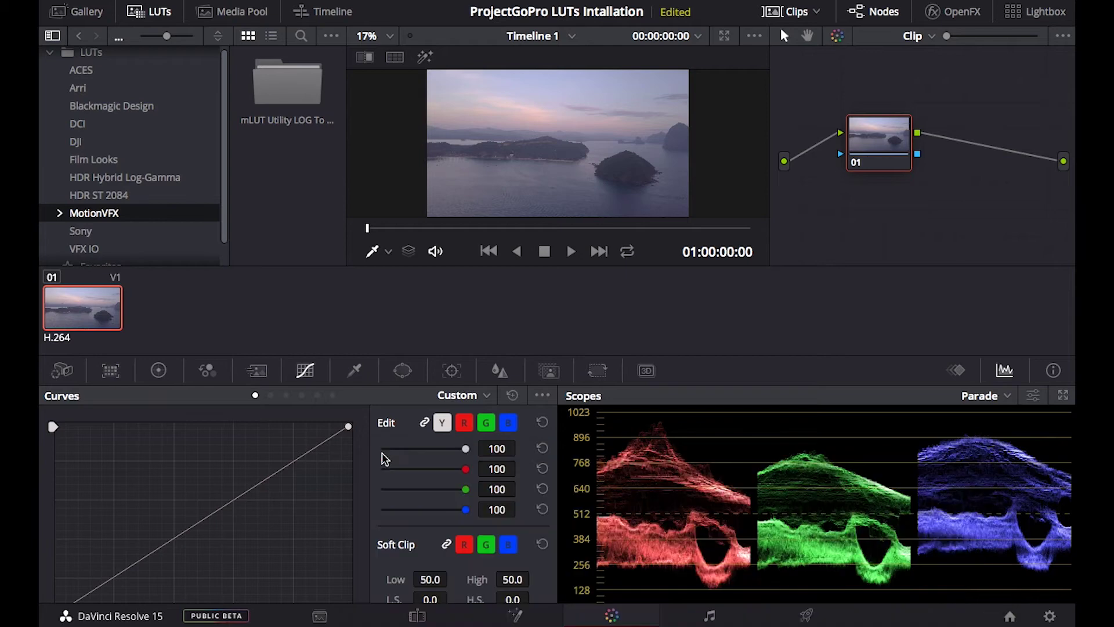
pyautogui.rightClick(99, 214)
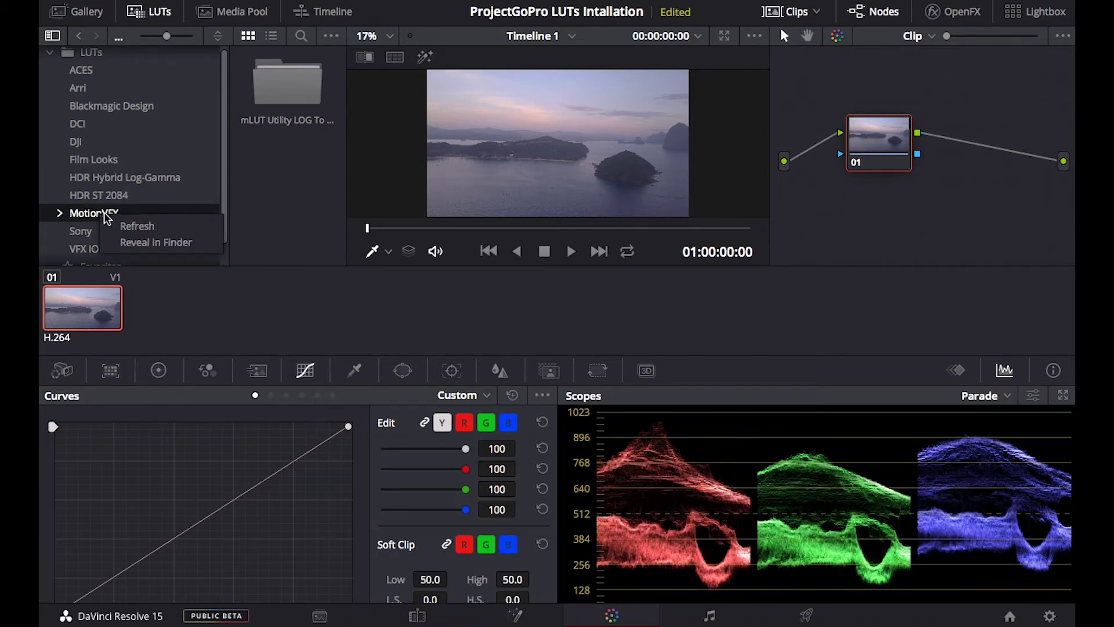
pyautogui.click(180, 231)
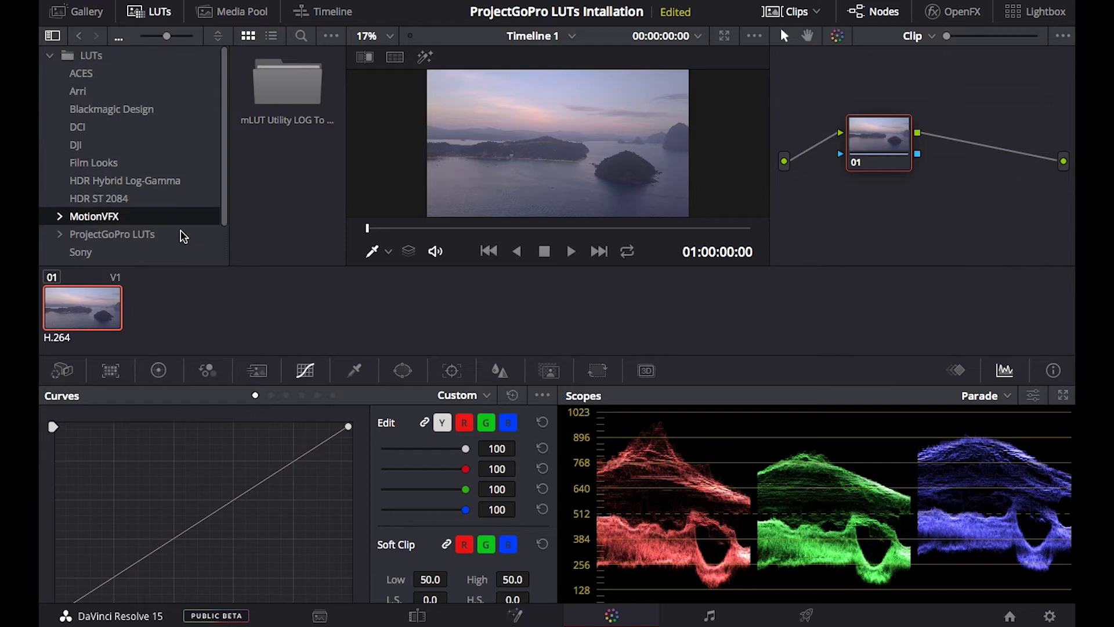
# Step: Expand ProjectGoPro LUTs and LUTs by ProjectGoPro (CUBE), then select Cine Pack
pyautogui.click(87, 235)
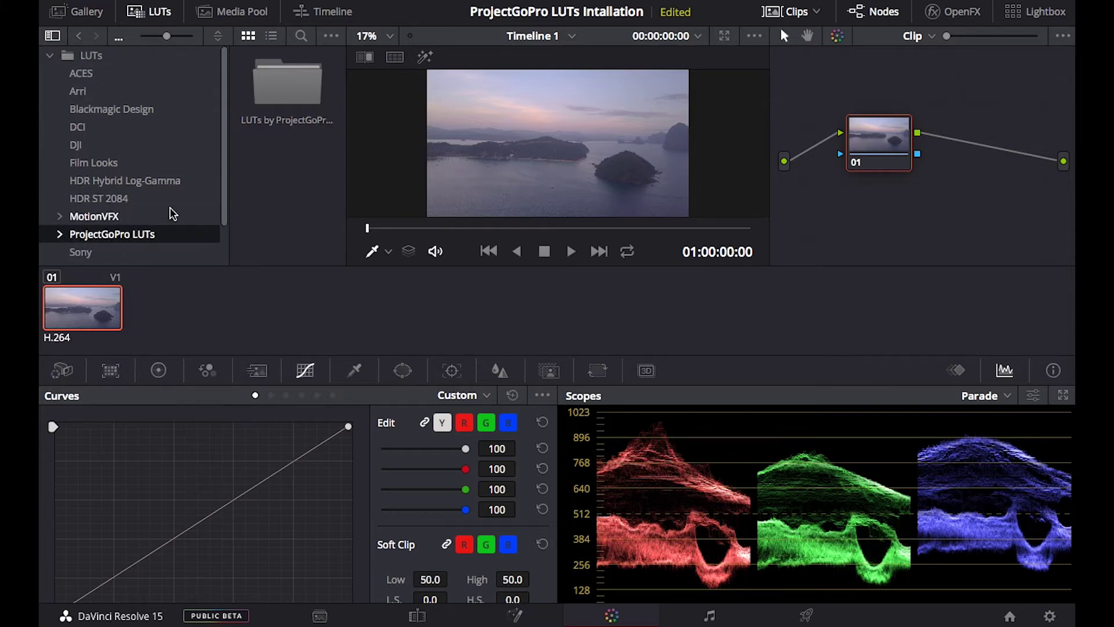
pyautogui.click(60, 235)
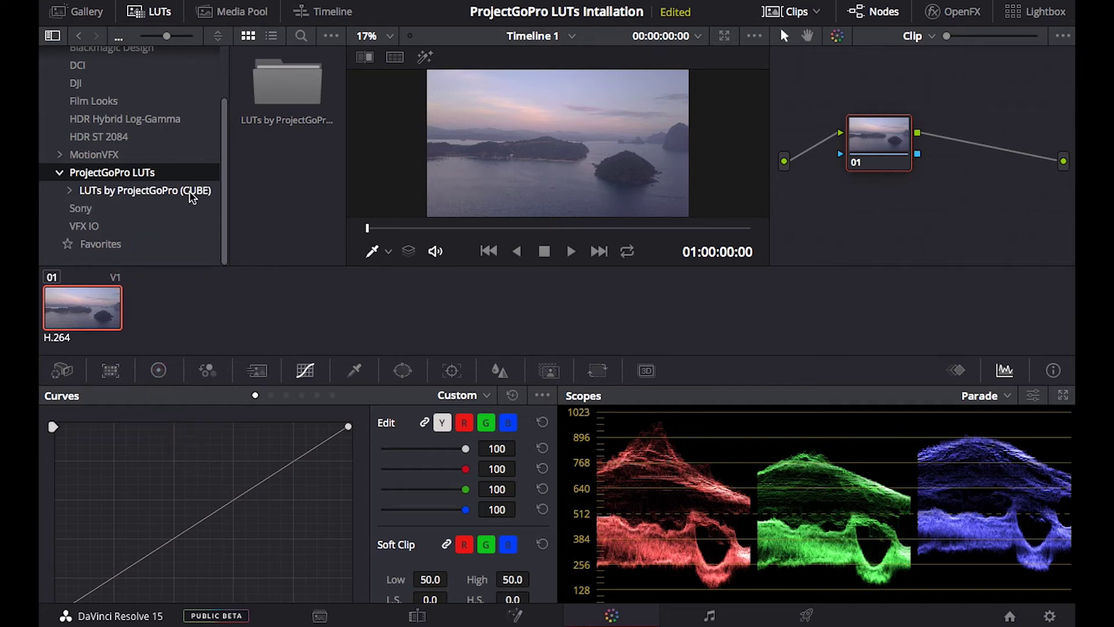
pyautogui.click(70, 191)
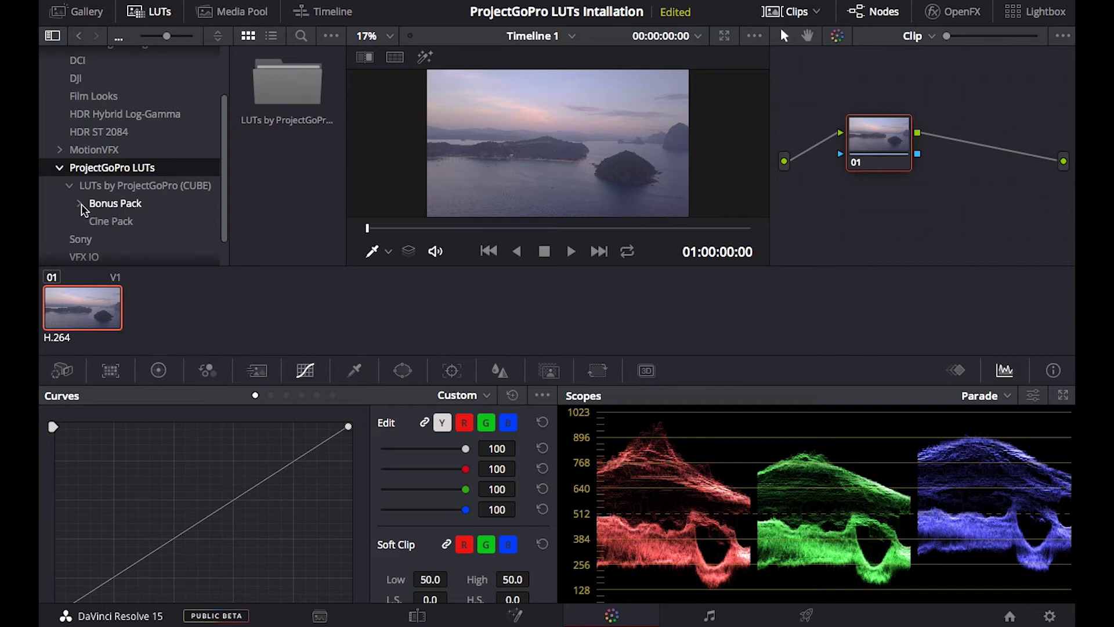
pyautogui.click(101, 225)
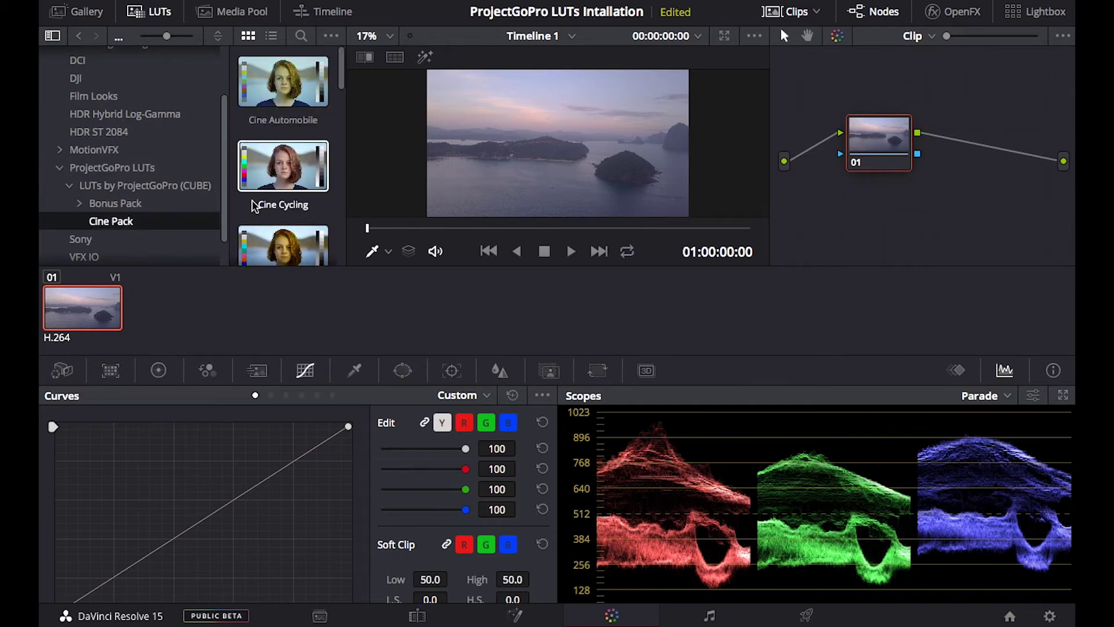
# Step: Select Cine Drone, then preview Cine Hiking, Cine Motorcycle and Cine Ski on the clip
pyautogui.scroll(-2, 284, 152)
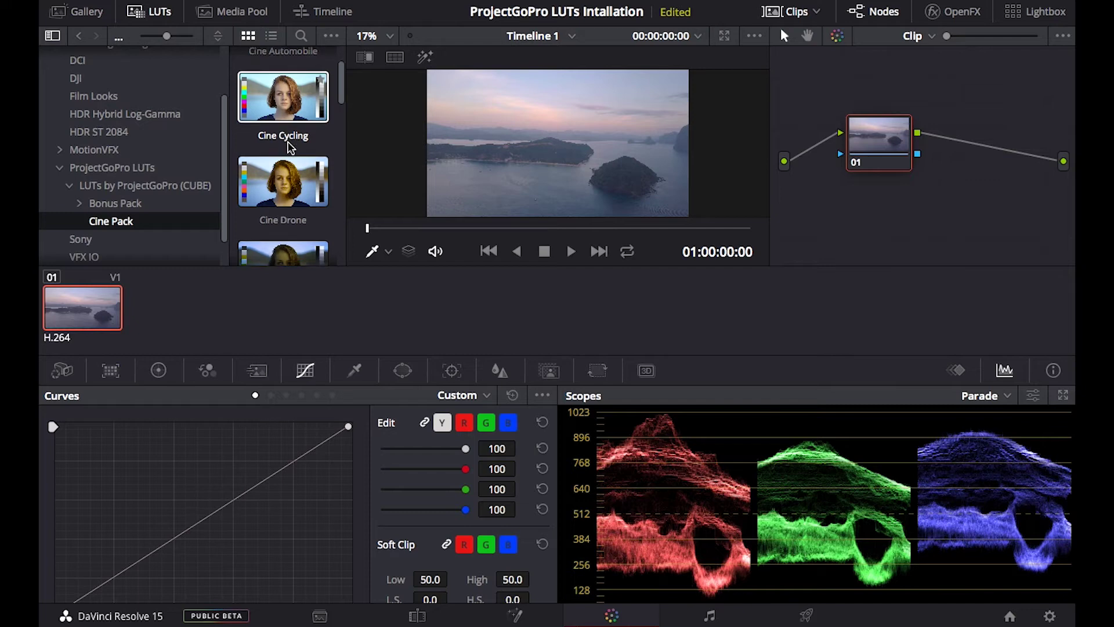
pyautogui.click(262, 167)
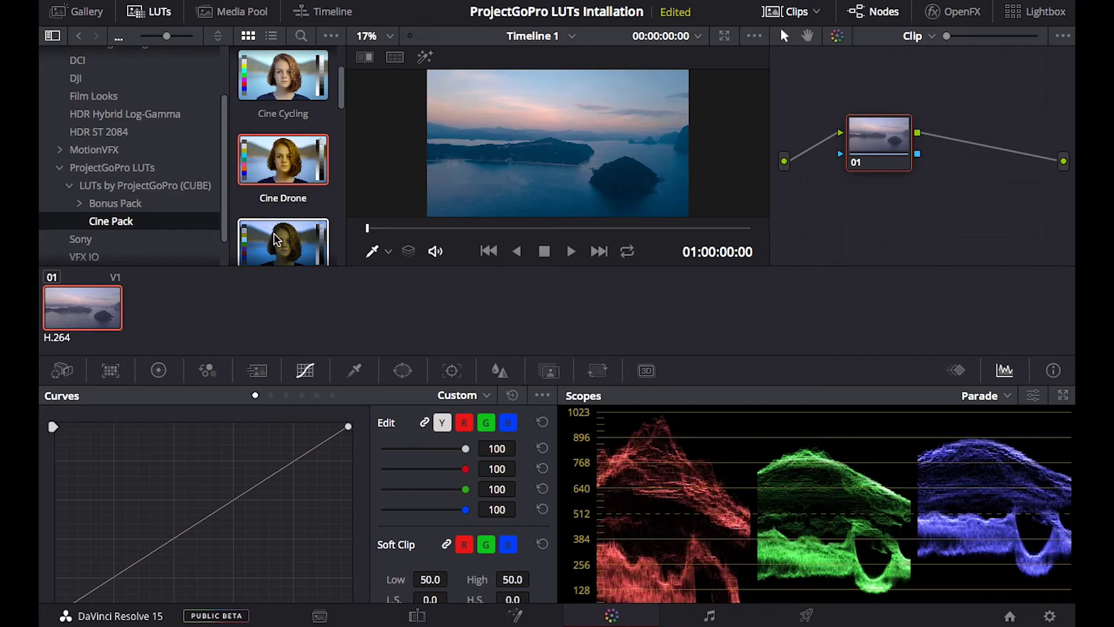
pyautogui.scroll(-2, 272, 242)
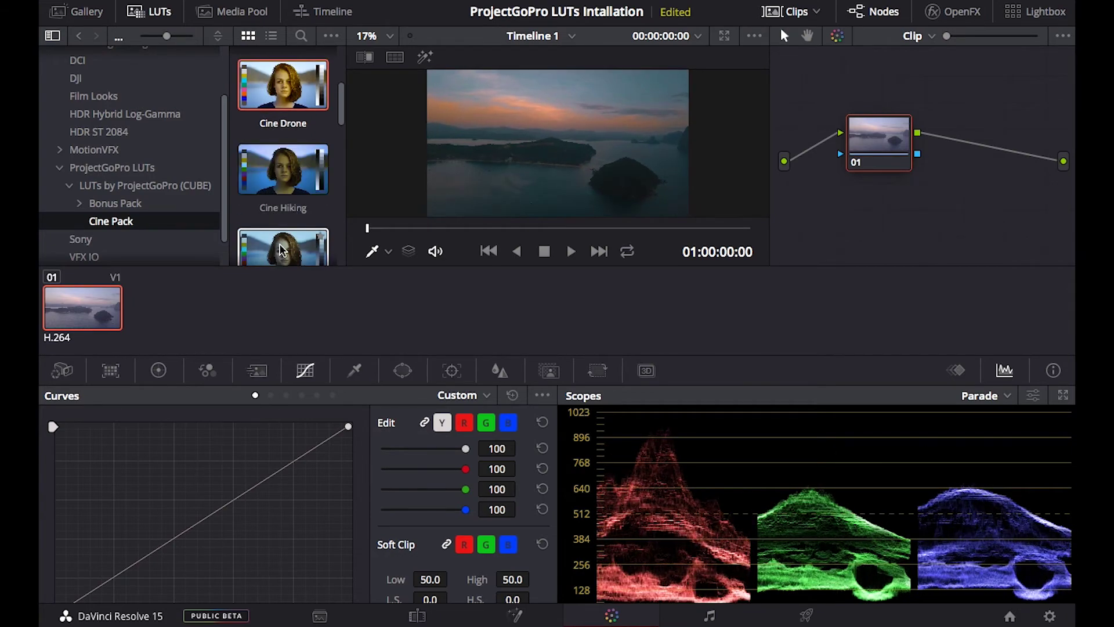
pyautogui.scroll(-2, 261, 244)
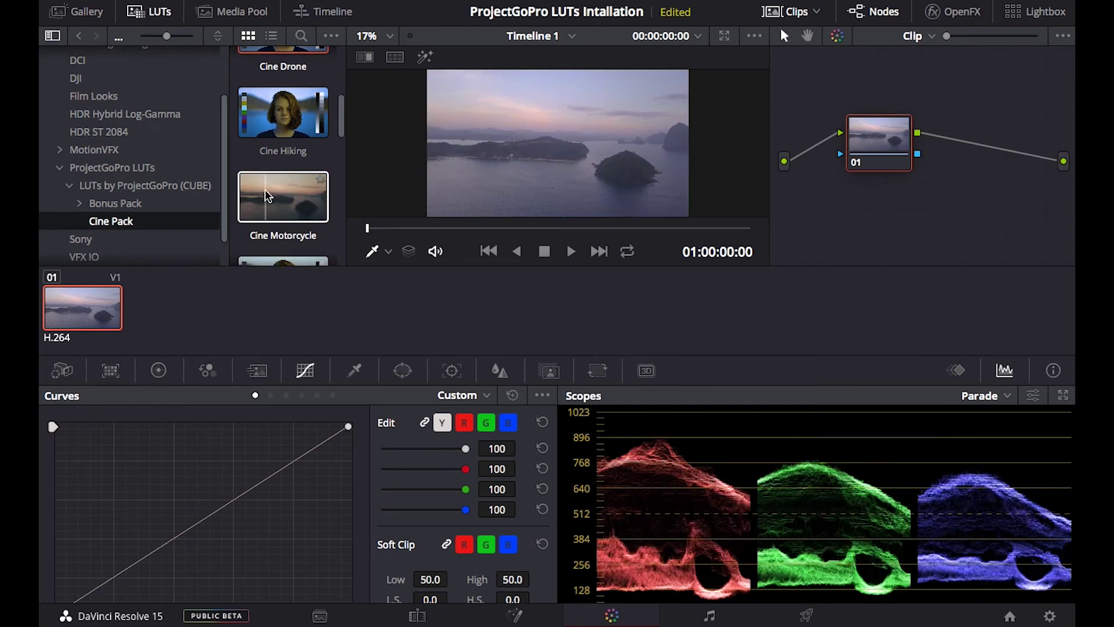
pyautogui.scroll(-2, 312, 208)
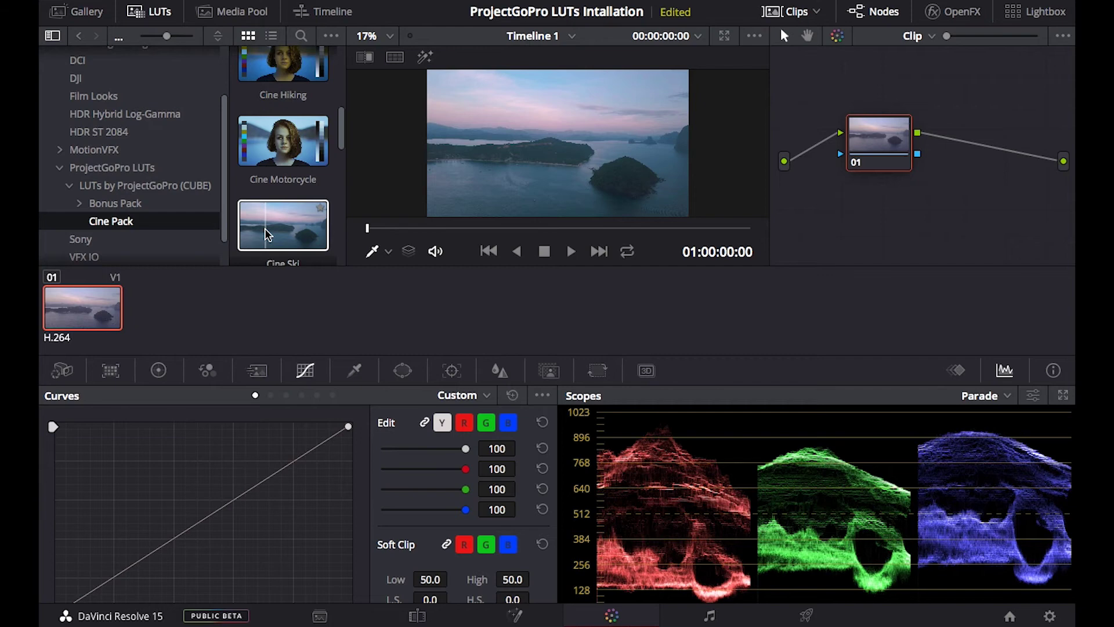
# Step: Open Bonus Pack's Warm LUTs and preview them down to Retro
pyautogui.click(112, 204)
pyautogui.click(79, 204)
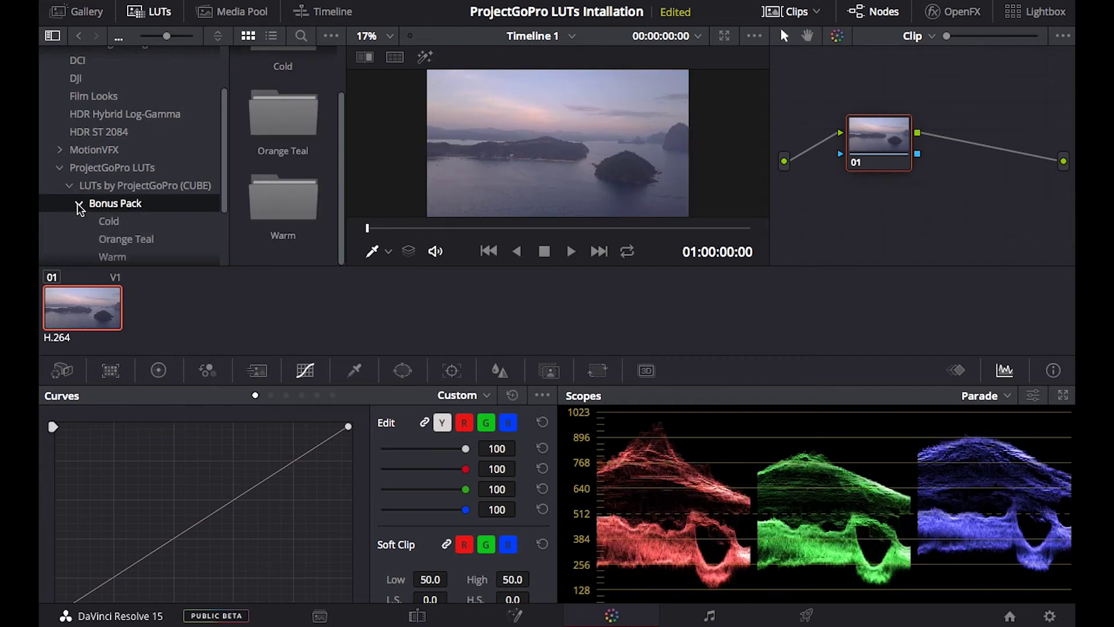
pyautogui.scroll(-2, 102, 228)
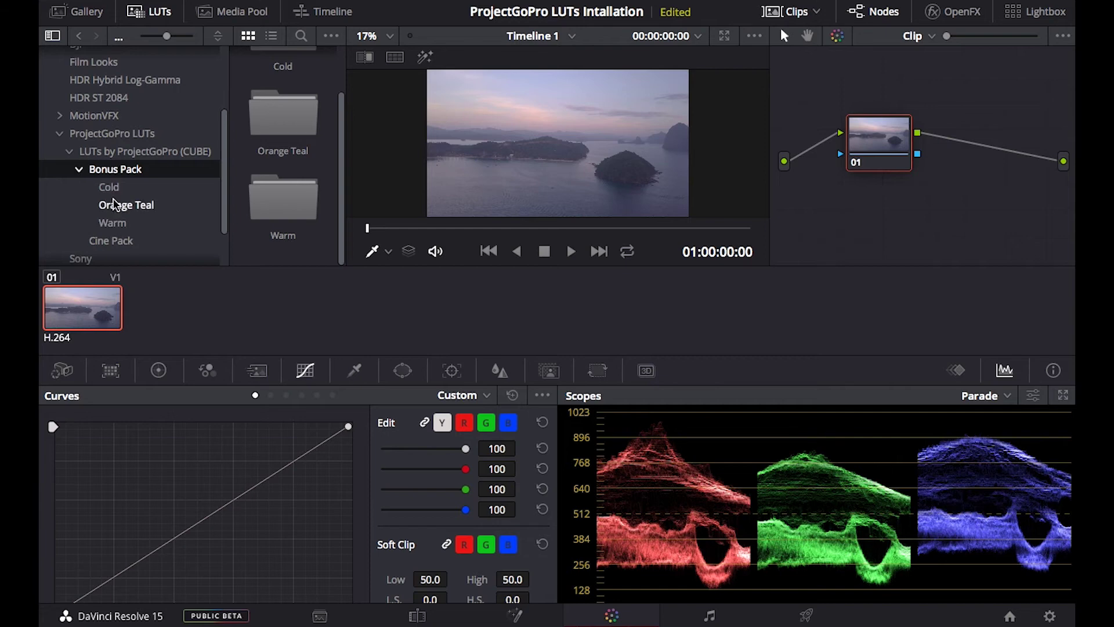
pyautogui.click(120, 221)
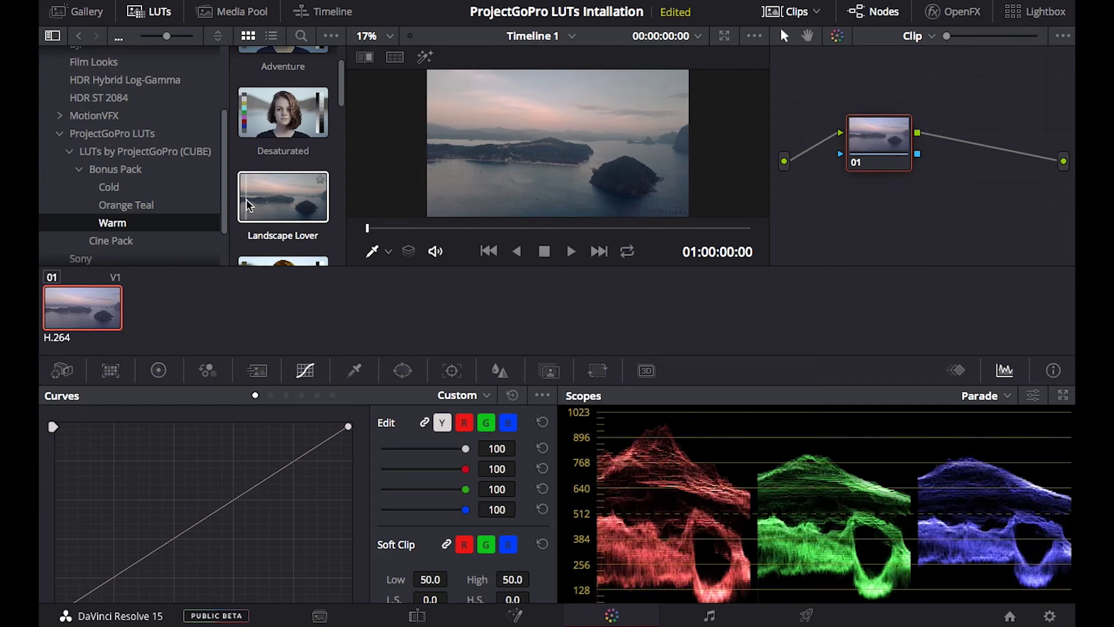
pyautogui.scroll(-2, 301, 209)
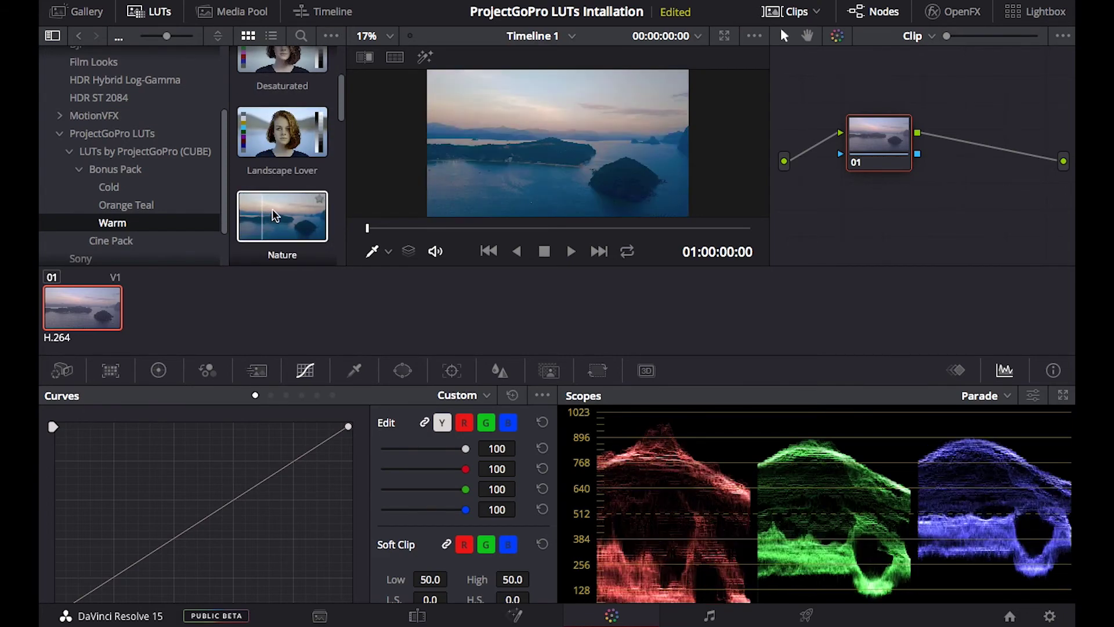
pyautogui.scroll(-2, 306, 222)
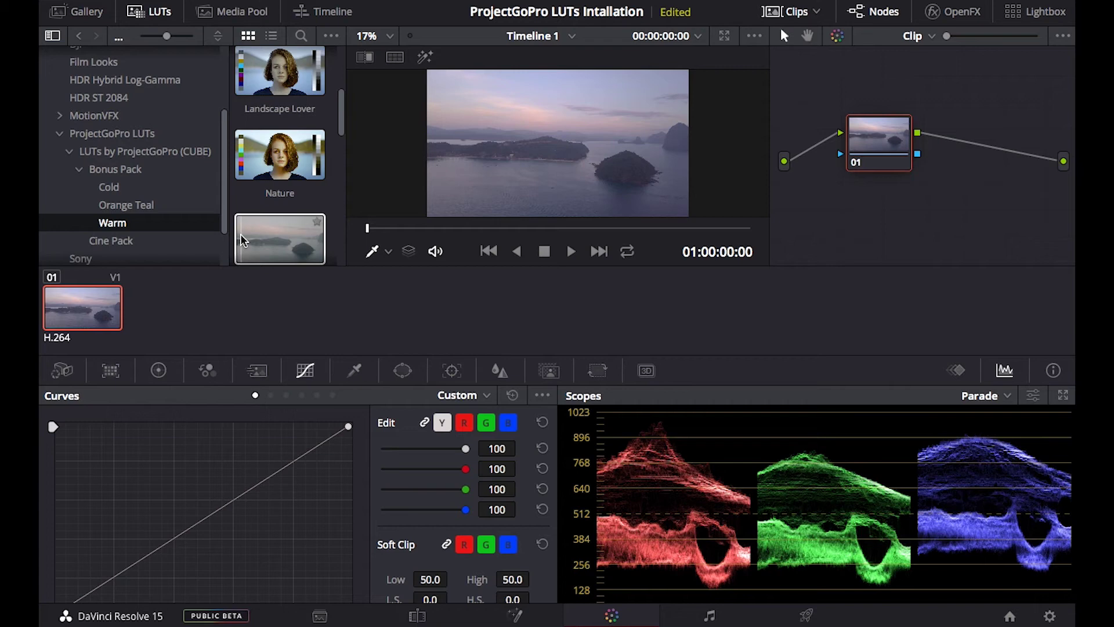
pyautogui.scroll(-1, 287, 238)
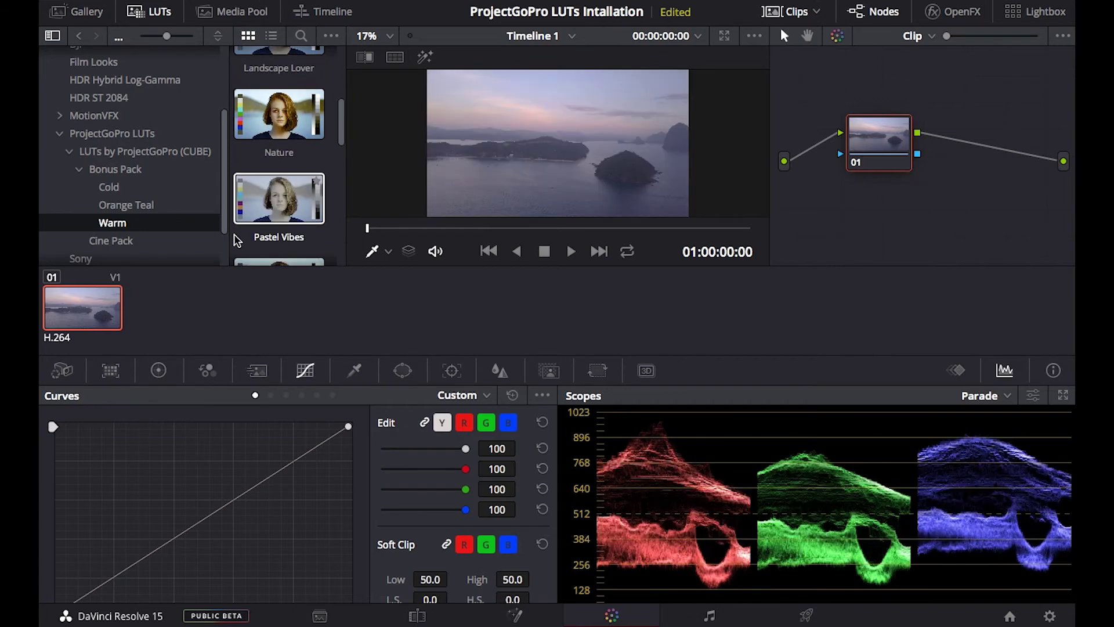
pyautogui.scroll(-2, 236, 241)
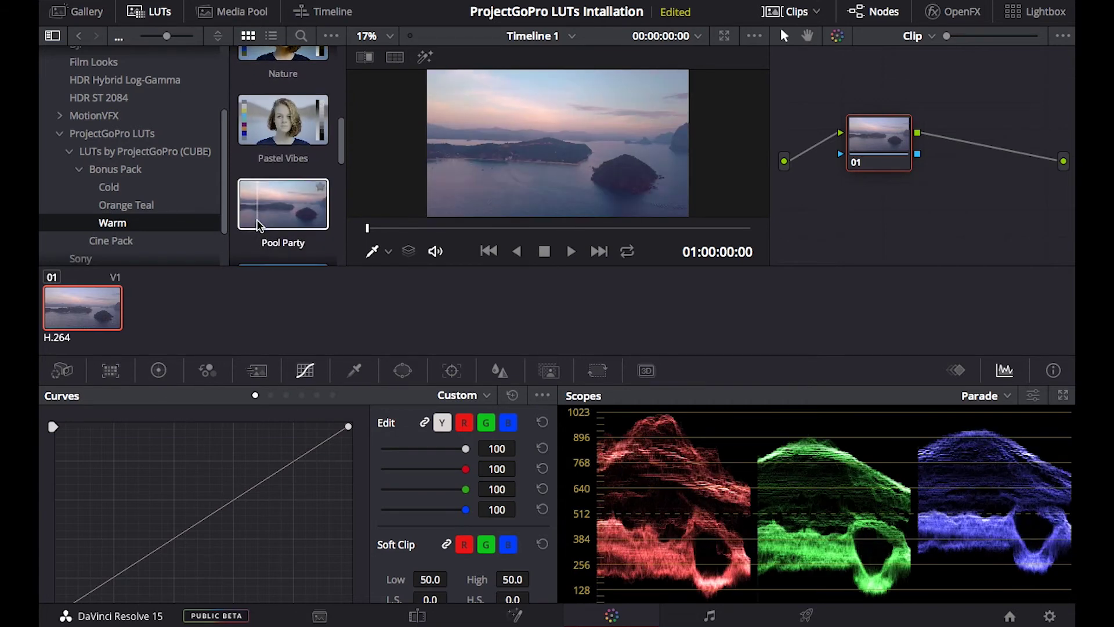
pyautogui.scroll(-2, 258, 225)
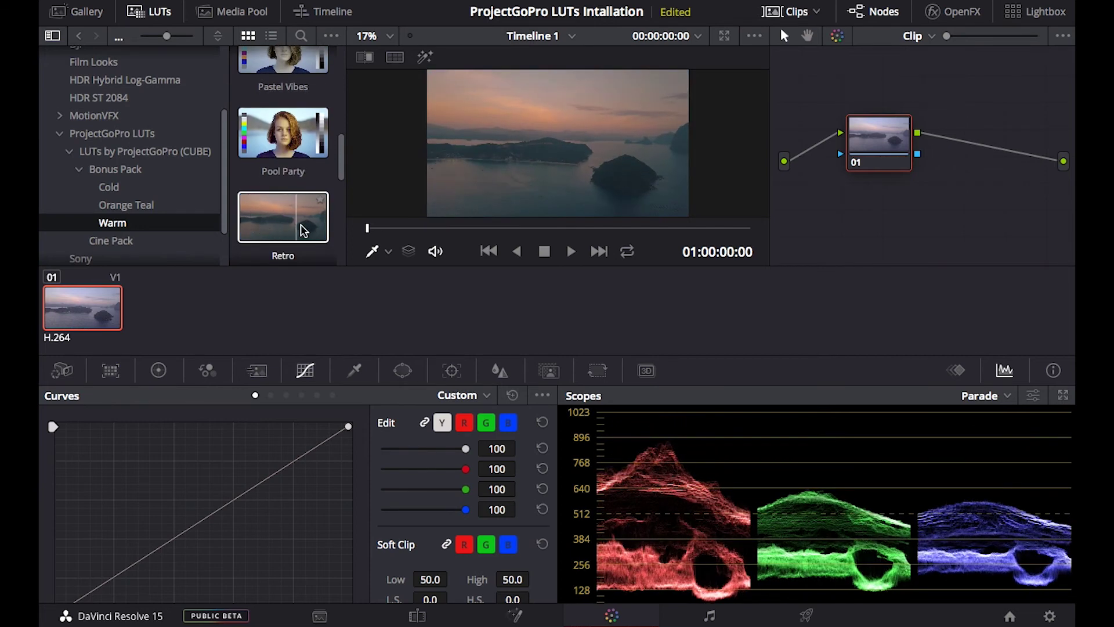
# Step: Drag the Retro LUT thumbnail onto node 01 in the Node editor
pyautogui.moveTo(303, 230); pyautogui.dragTo(551, 162)
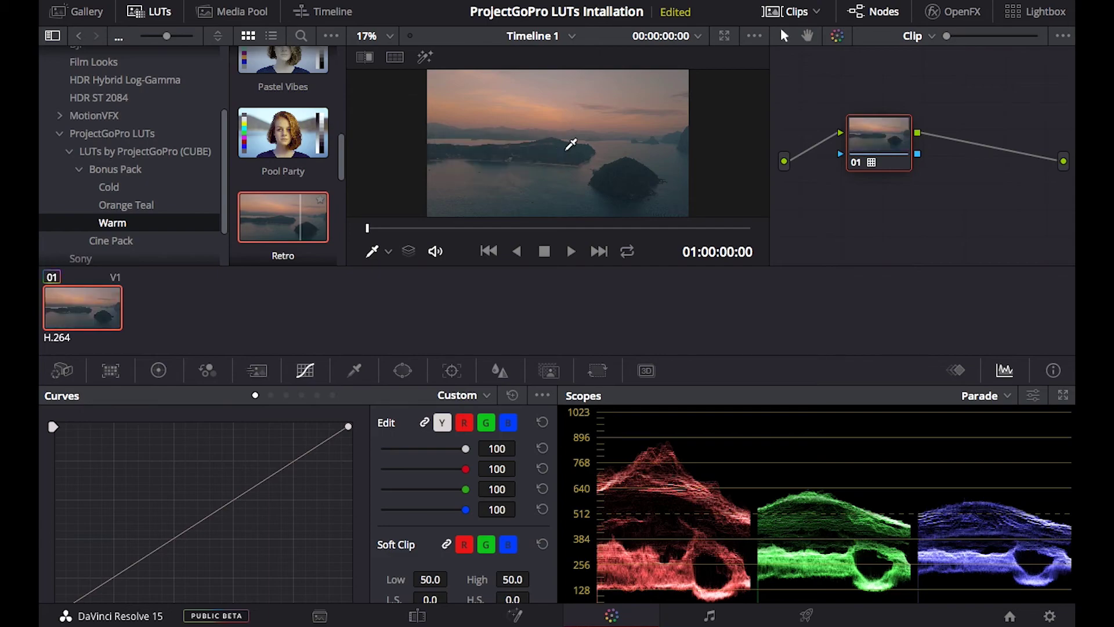